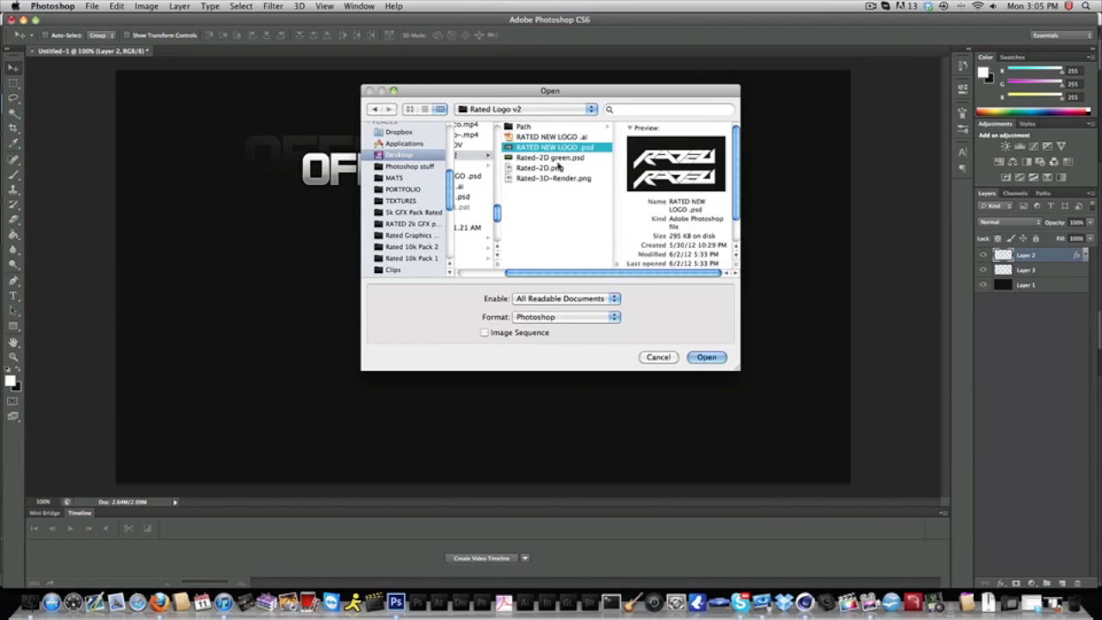
Open RATED NEW LOGO .psd and bring its top RATED logo layer into the Untitled-1 document.
click(558, 148)
key(Return)
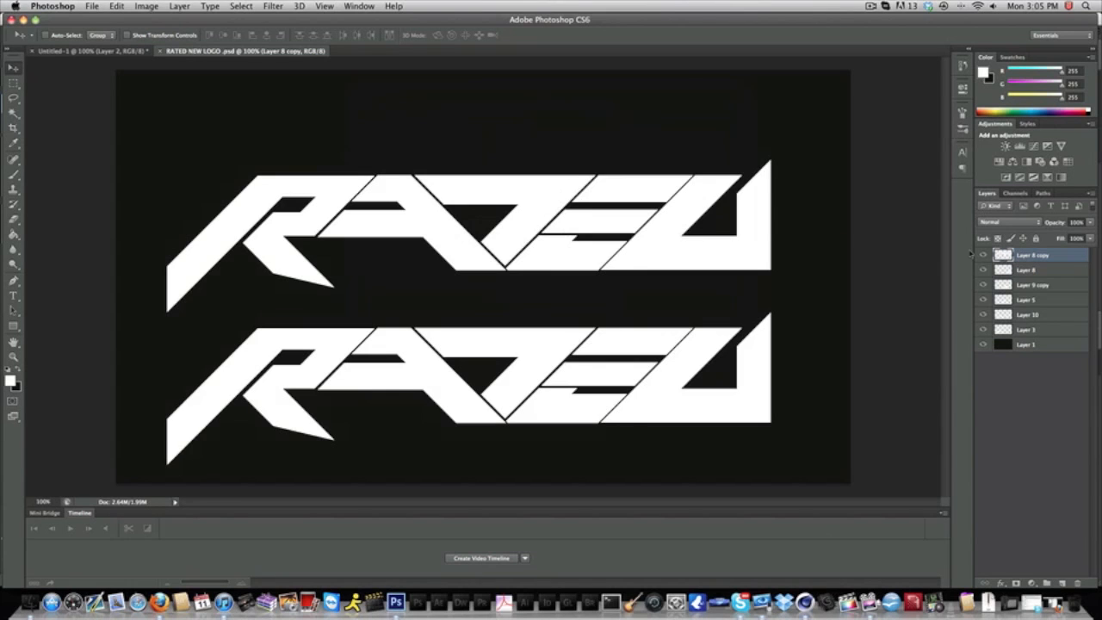
drag(727, 217, 649, 296)
Scale the imported RATED logo down and position it below the OFFICIAL RATED text.
key(ctrl+t)
drag(759, 397, 667, 354)
key(Return)
drag(560, 357, 556, 323)
click(983, 256)
click(984, 255)
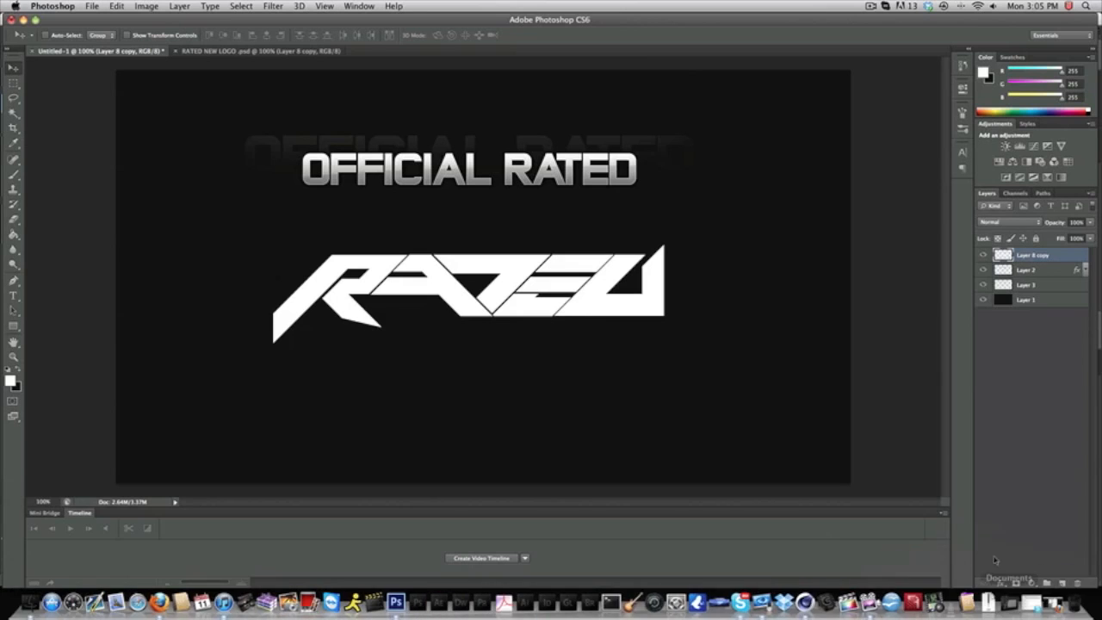
Apply a linear grey-to-white gradient overlay at 90° to the RATED logo layer, leaving the drop shadow off.
click(1000, 582)
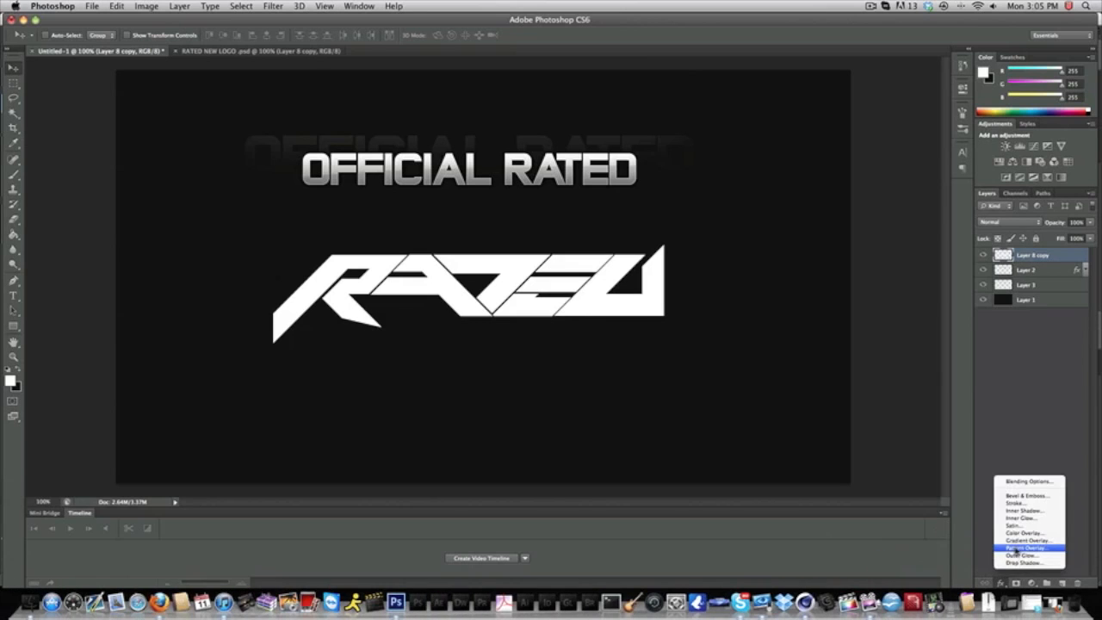
click(1026, 539)
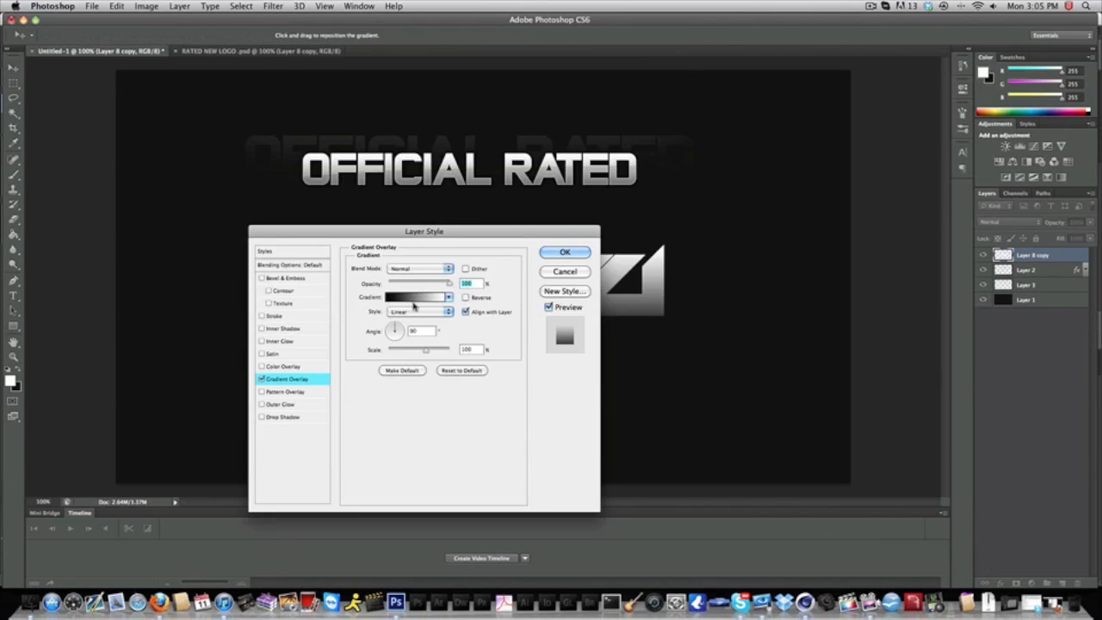
click(415, 298)
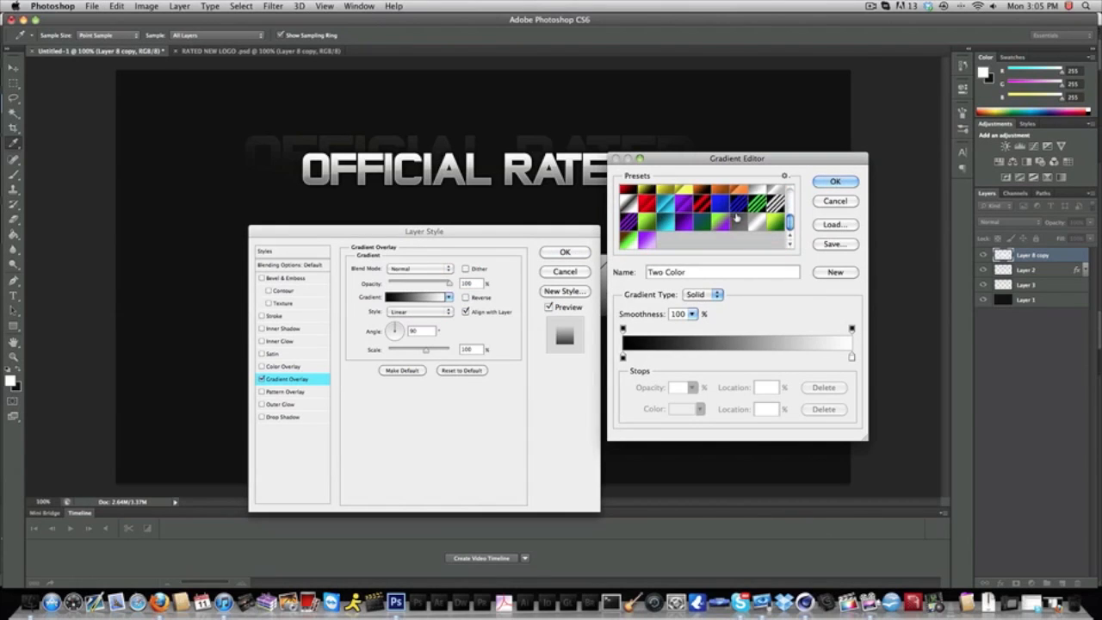
click(761, 192)
key(Return)
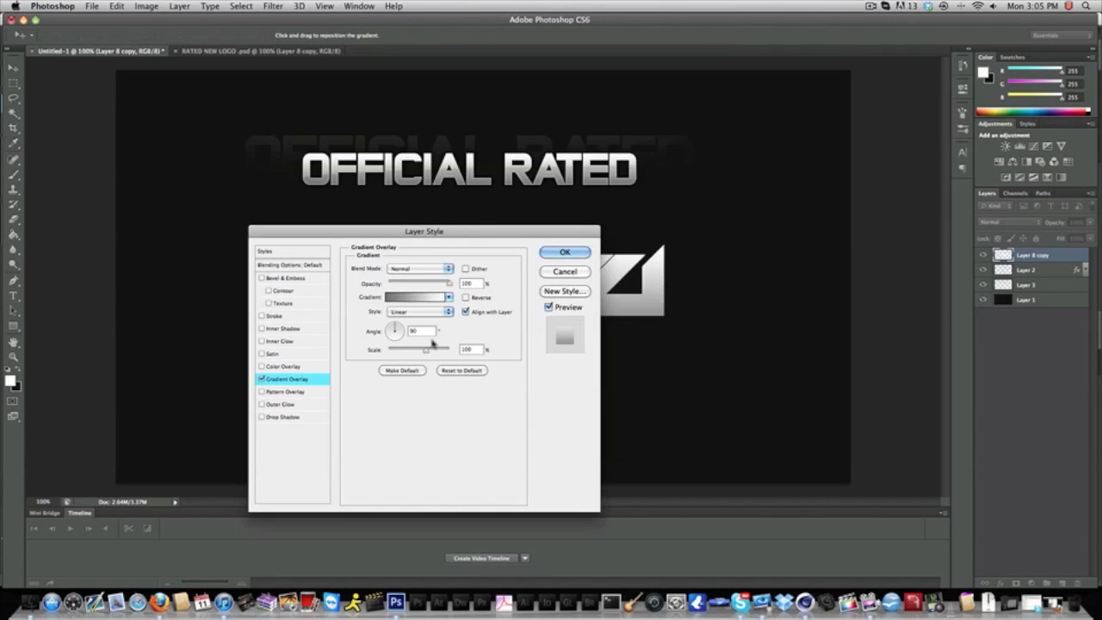
click(277, 418)
click(260, 419)
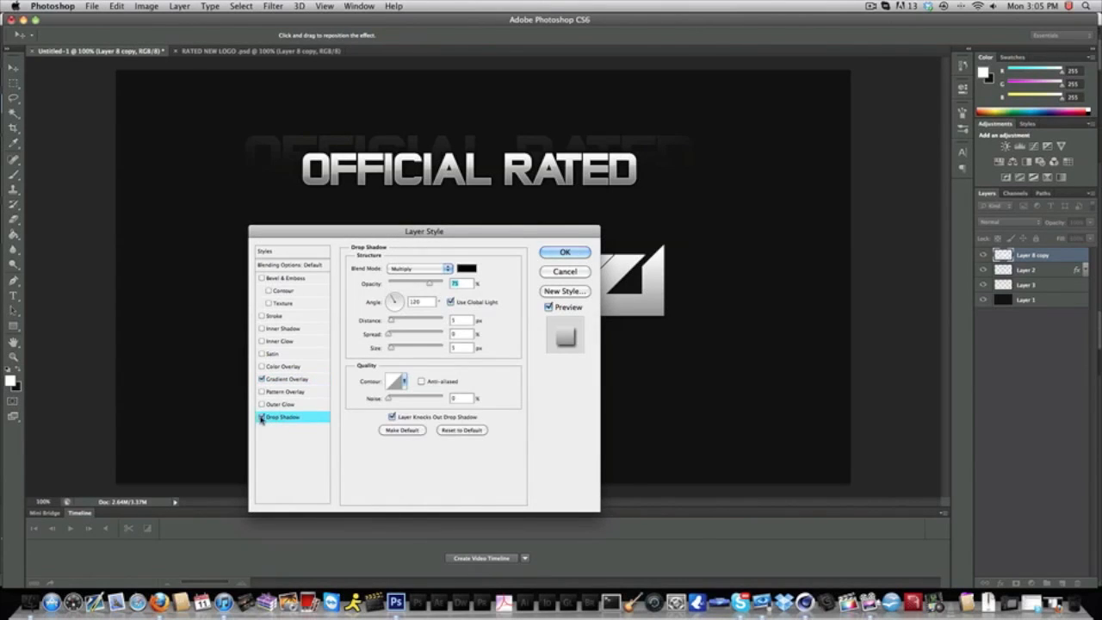
key(Return)
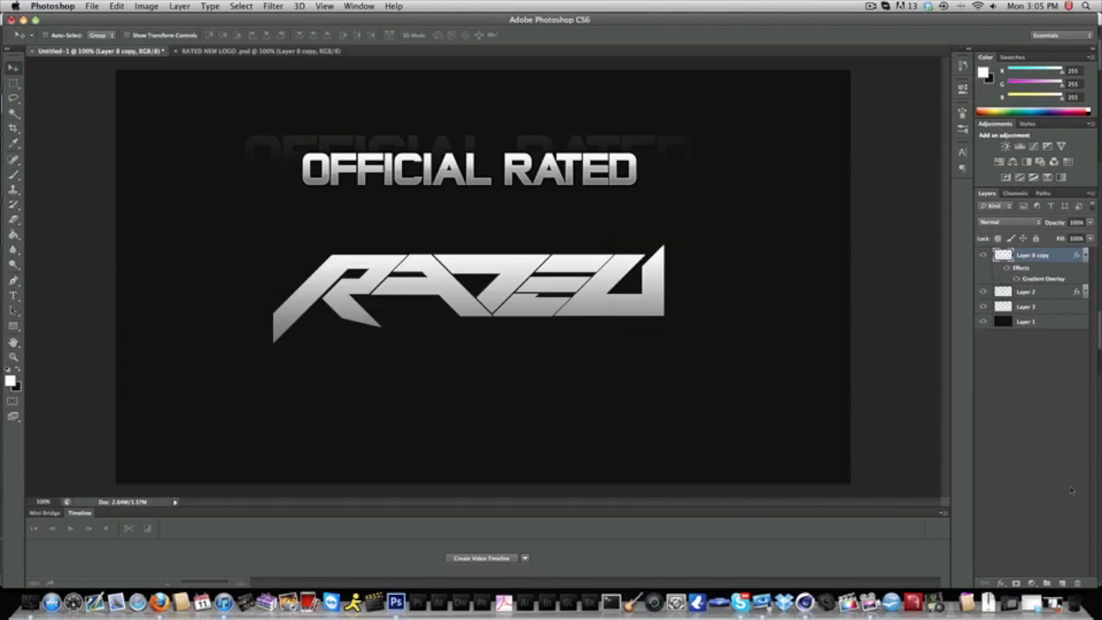
Create a new layer and merge it with the RATED logo layer to flatten the gradient overlay into the artwork.
click(1061, 582)
shift+click(1059, 269)
right_click(1058, 271)
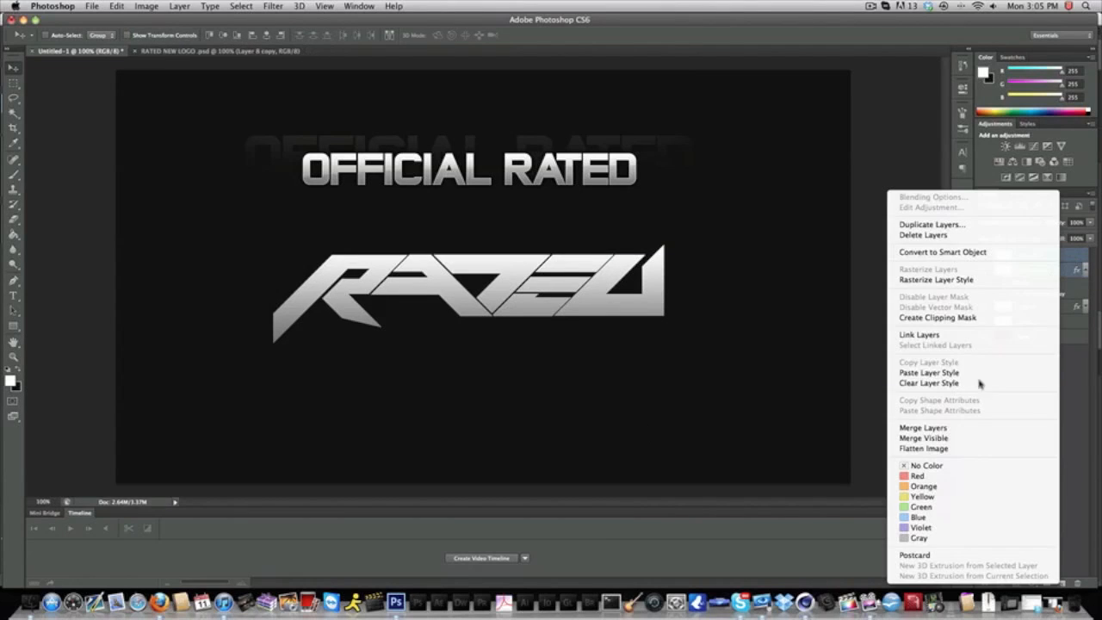
click(957, 427)
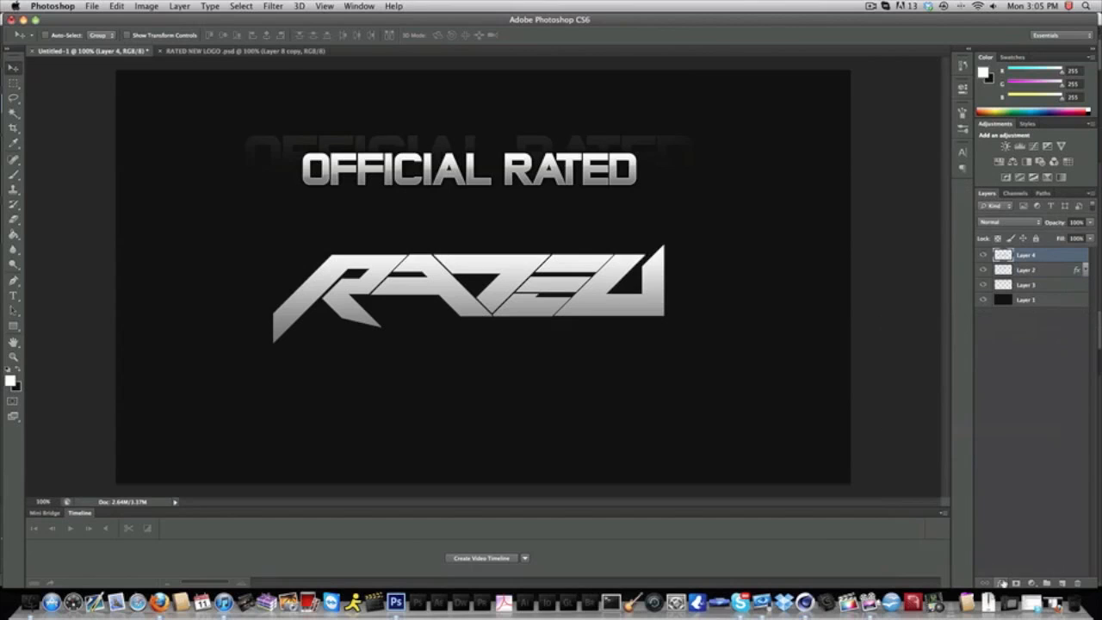
click(1001, 583)
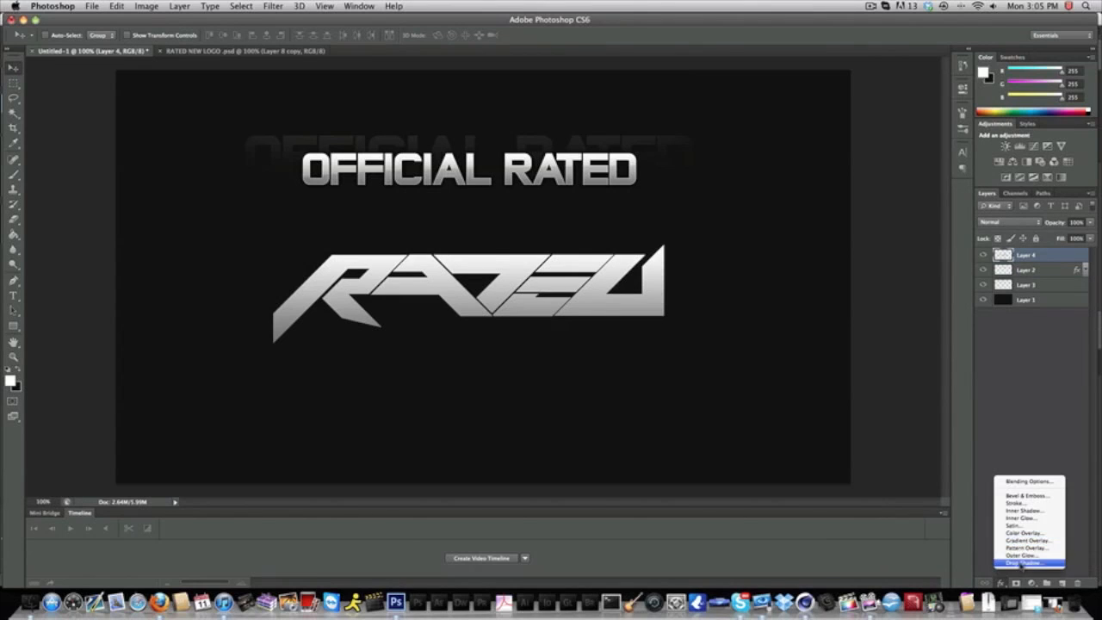
click(1021, 563)
click(264, 418)
click(275, 331)
click(264, 330)
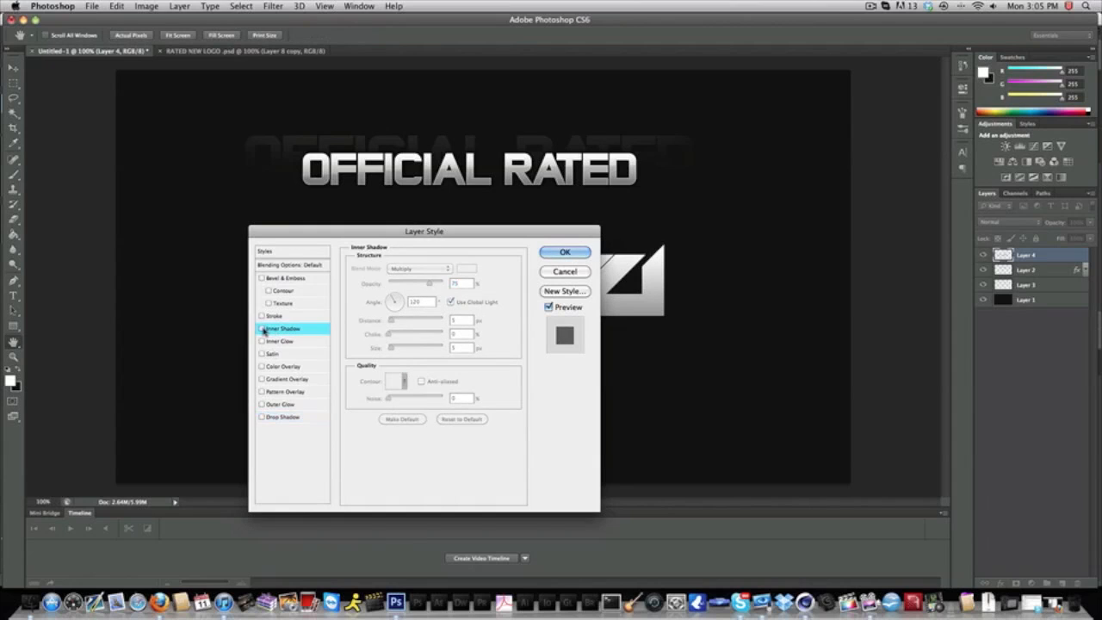
click(554, 253)
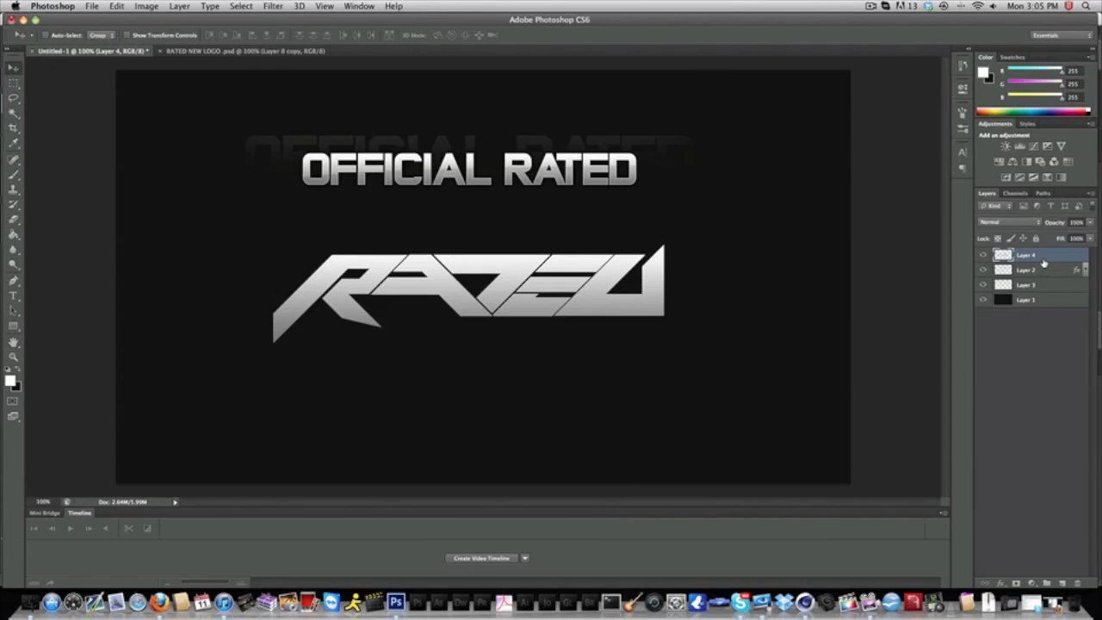
Select all letters of the RATED logo with the Magic Wand tool at a tolerance of 35.
click(13, 114)
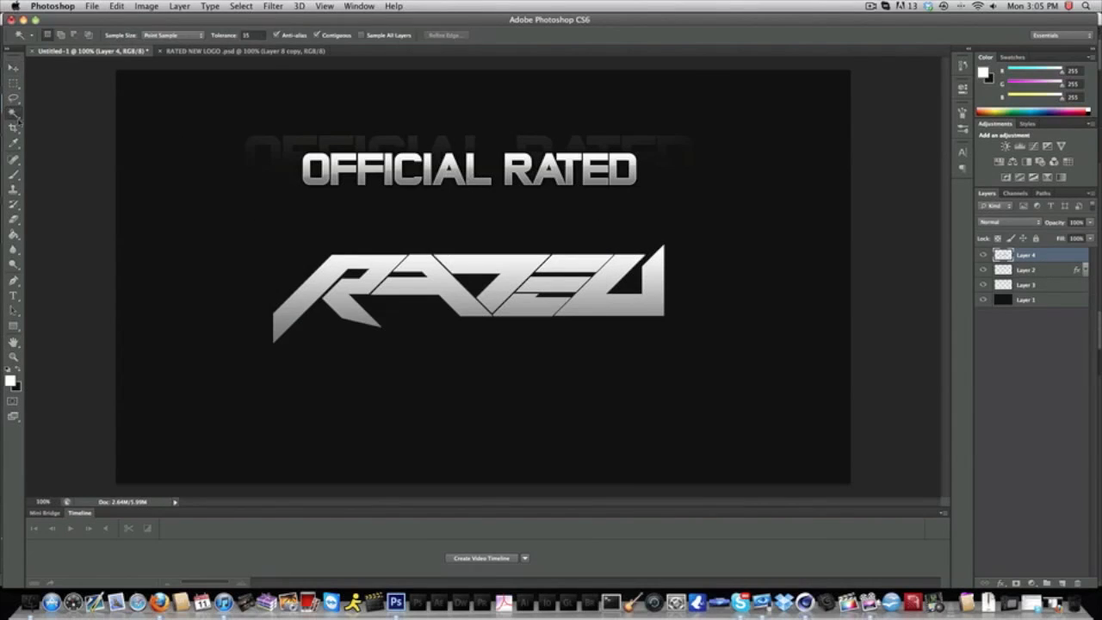
click(330, 272)
shift+click(396, 268)
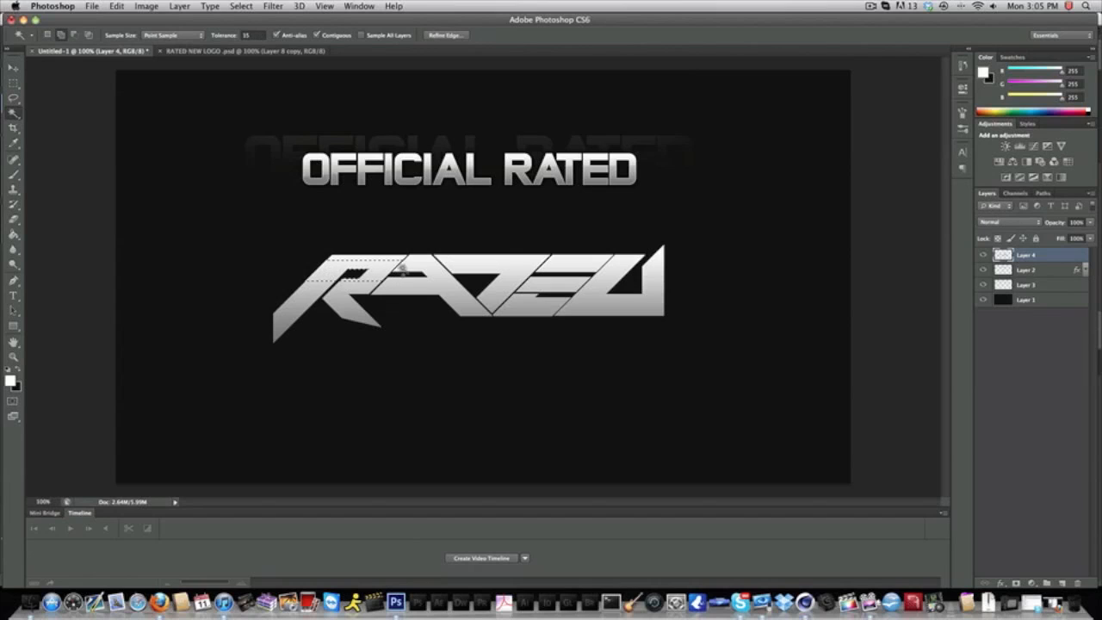
key(super+d)
shift+click(361, 264)
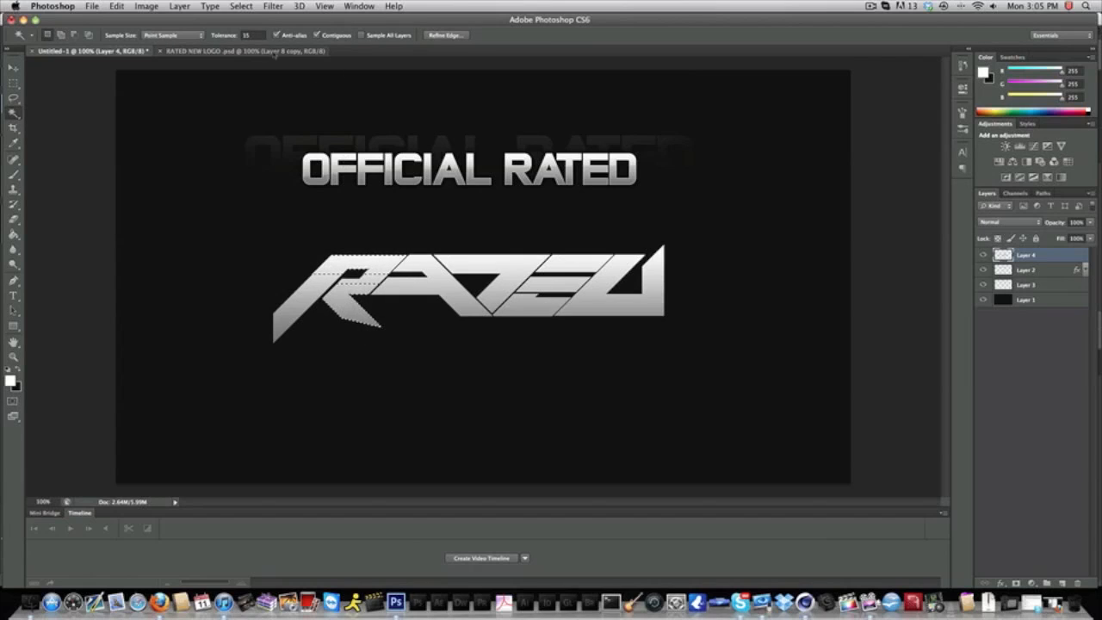
click(256, 35)
text(35)
key(Return)
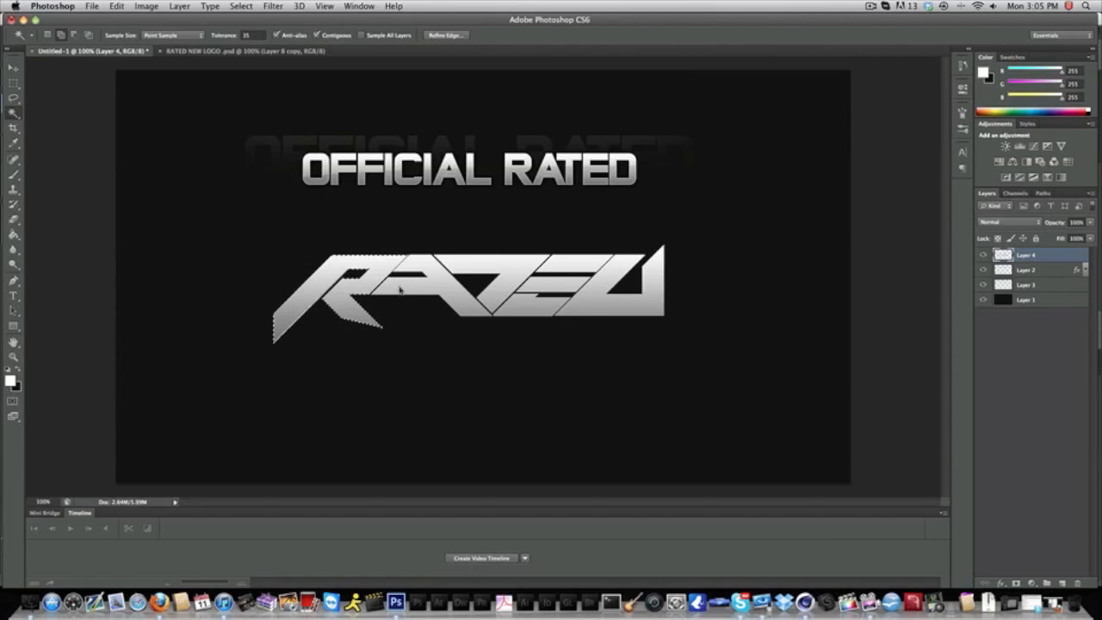
shift+click(508, 281)
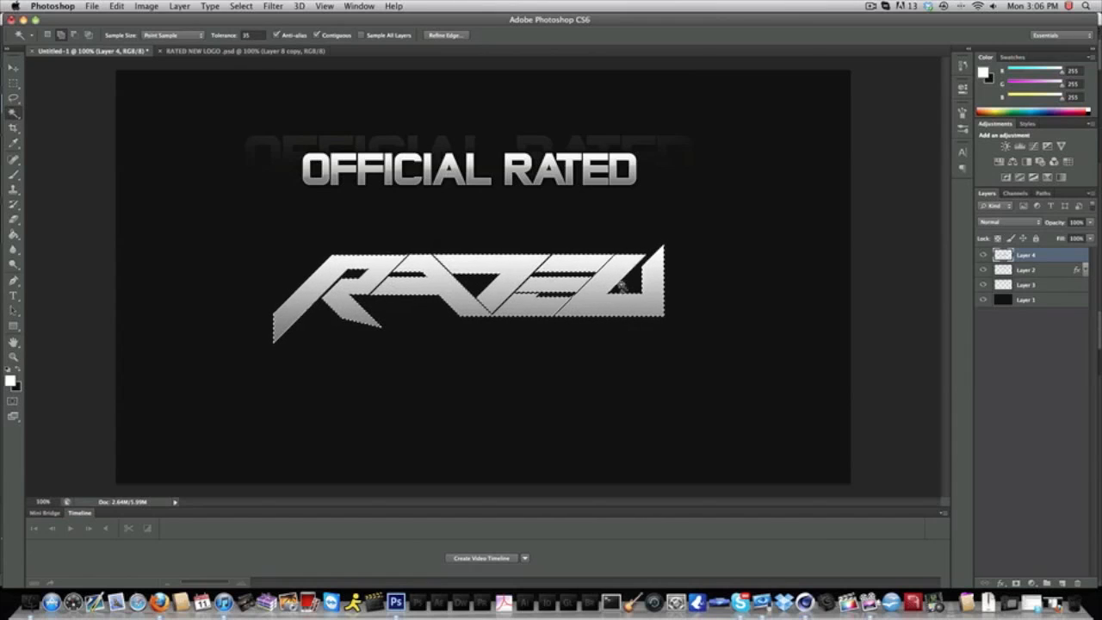
Expand the selection outward around the RATED logo.
click(272, 6)
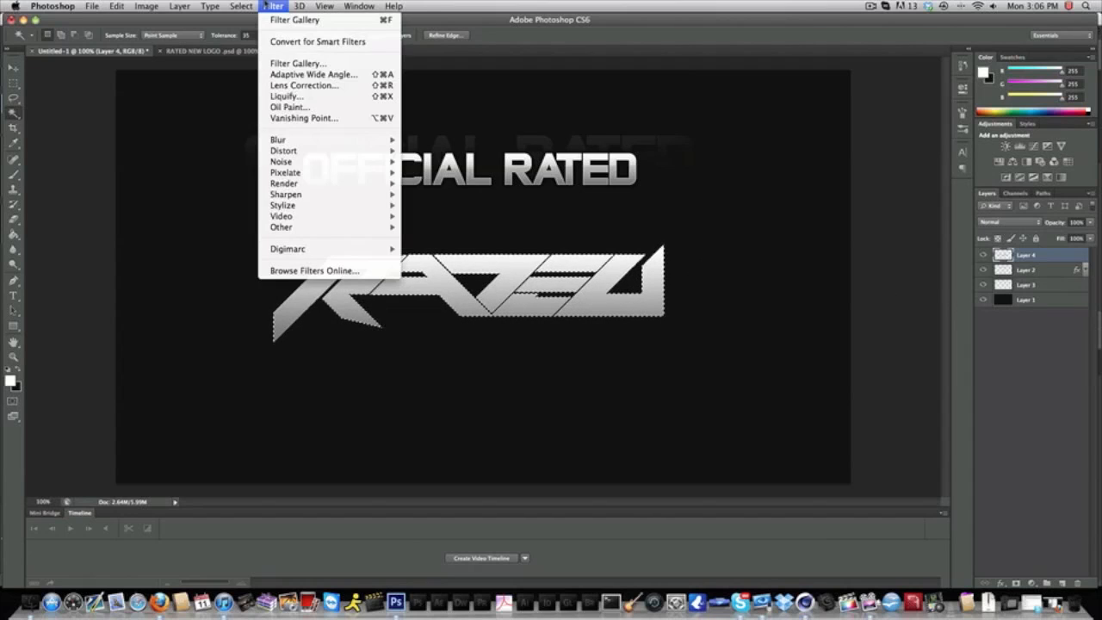
mouse_move(241, 6)
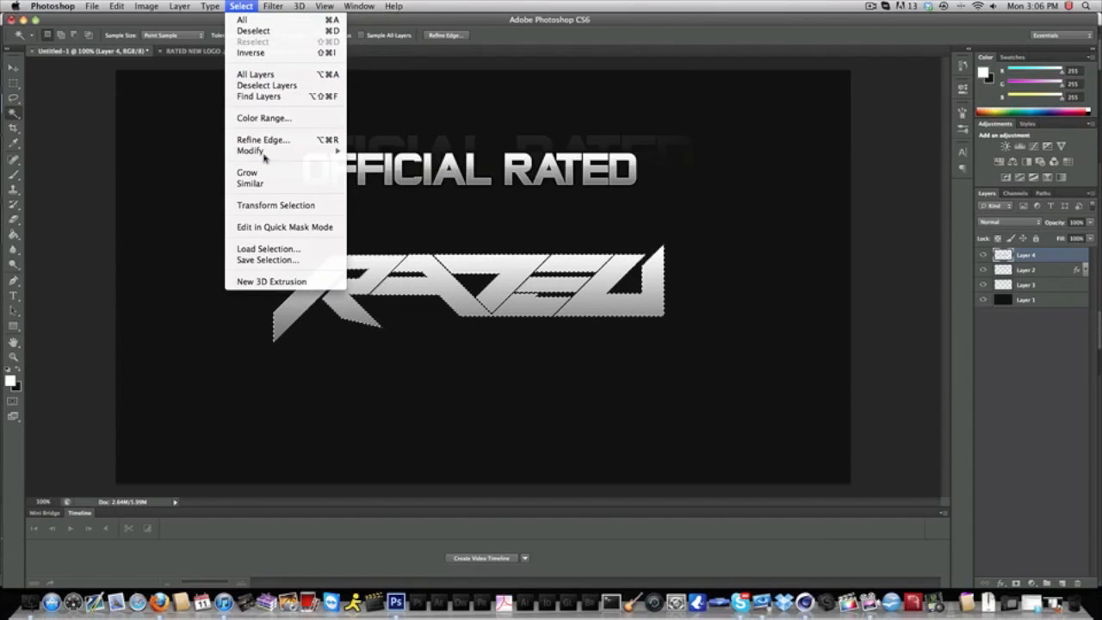
mouse_move(323, 150)
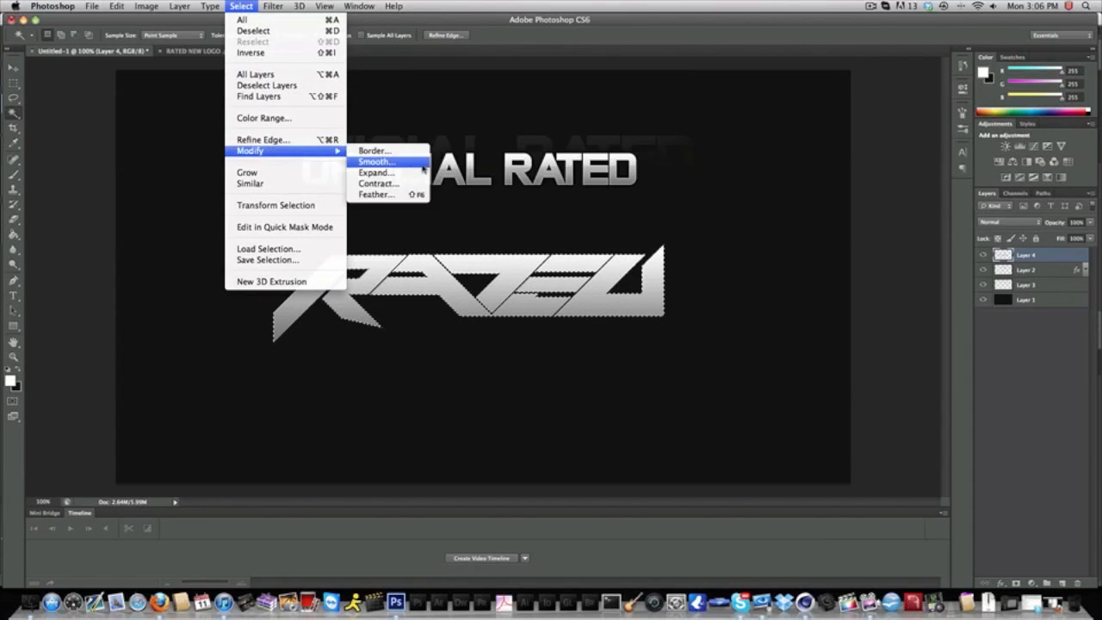
click(413, 175)
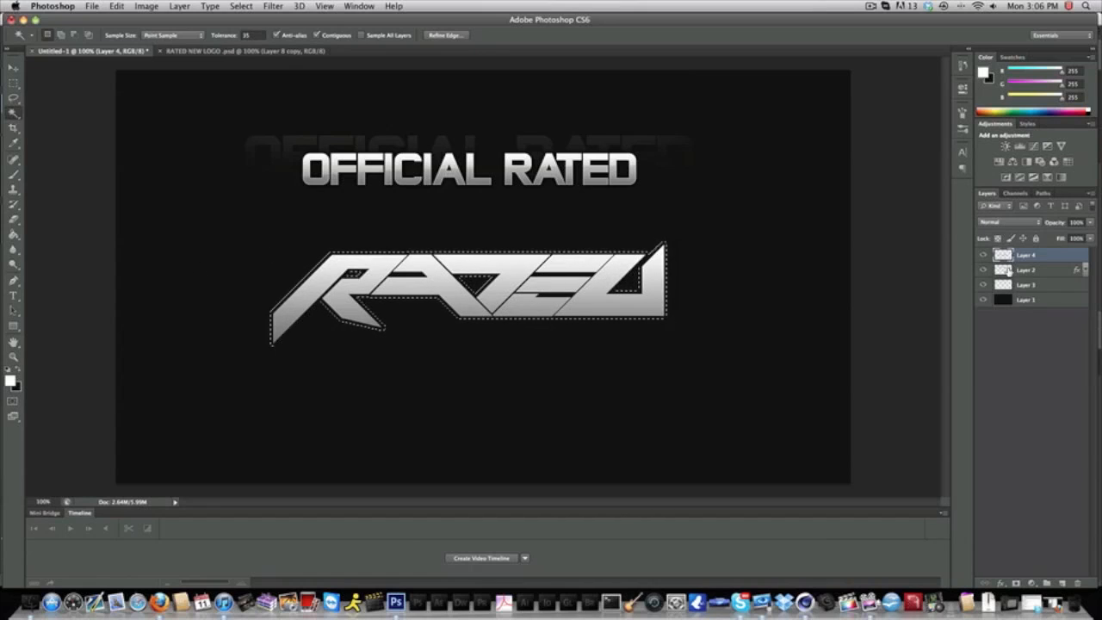
Fill the expanded selection with white on a new layer directly beneath the RATED logo layer and deselect it.
click(1009, 271)
click(1061, 582)
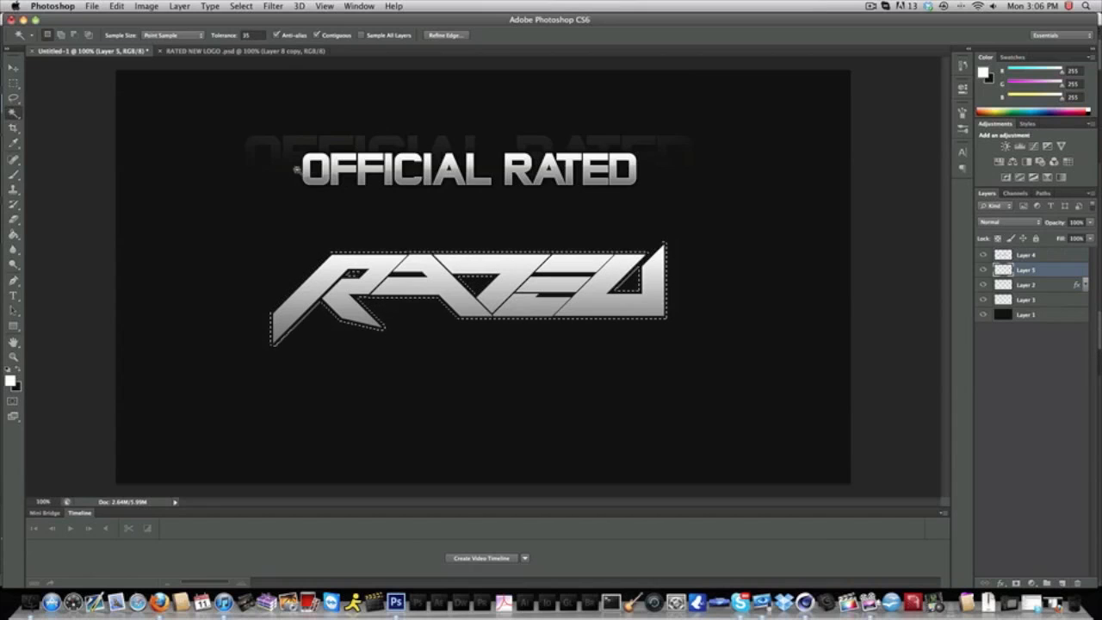
click(13, 82)
right_click(393, 268)
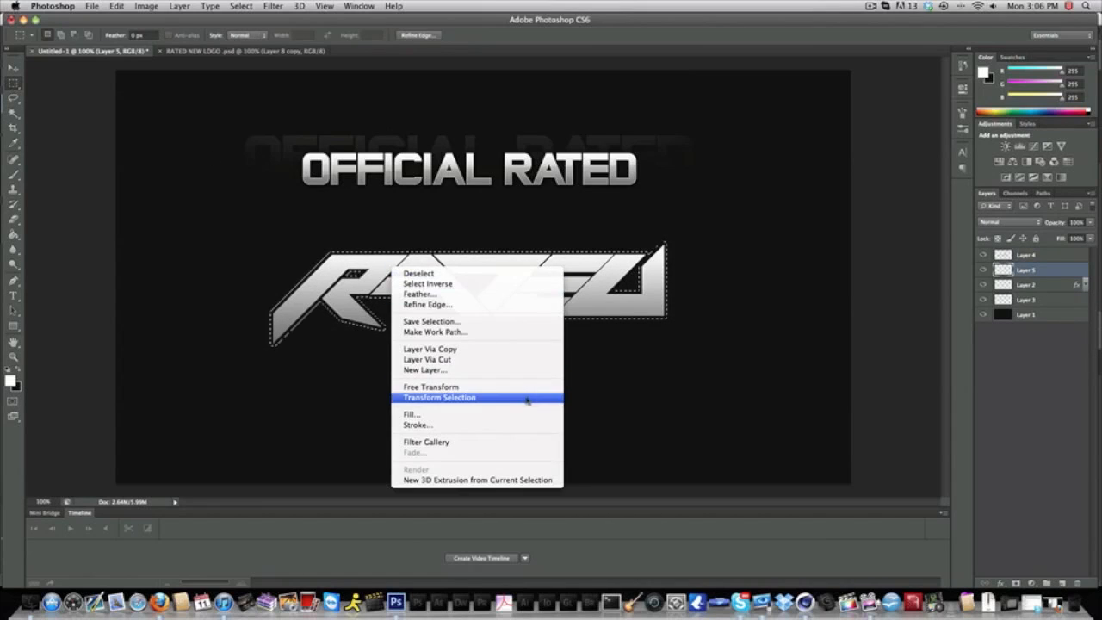
click(479, 414)
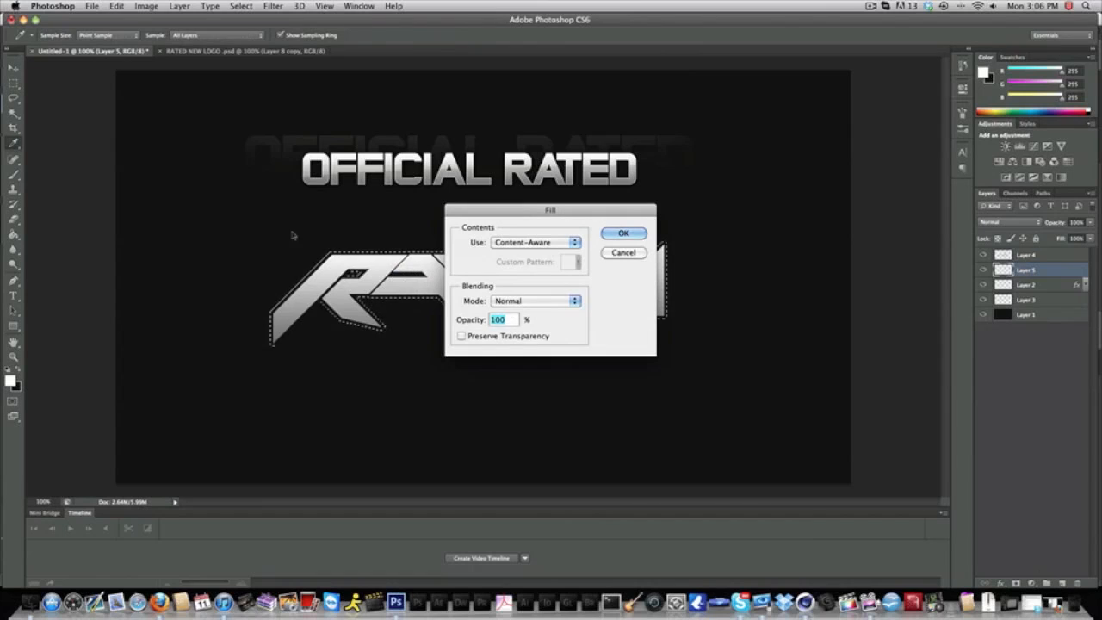
click(533, 241)
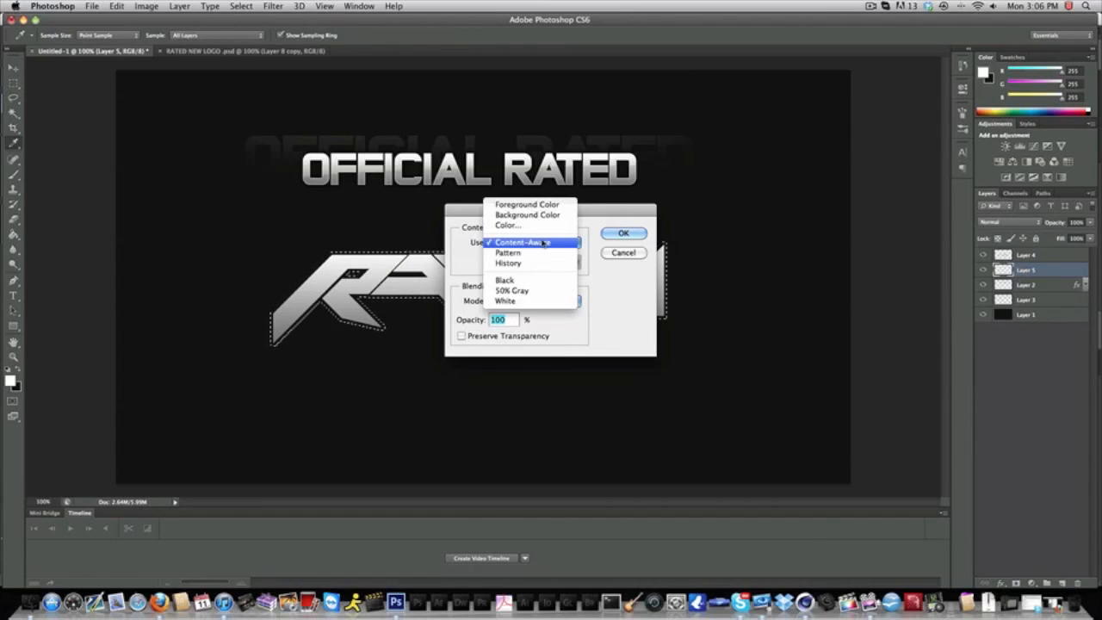
click(520, 300)
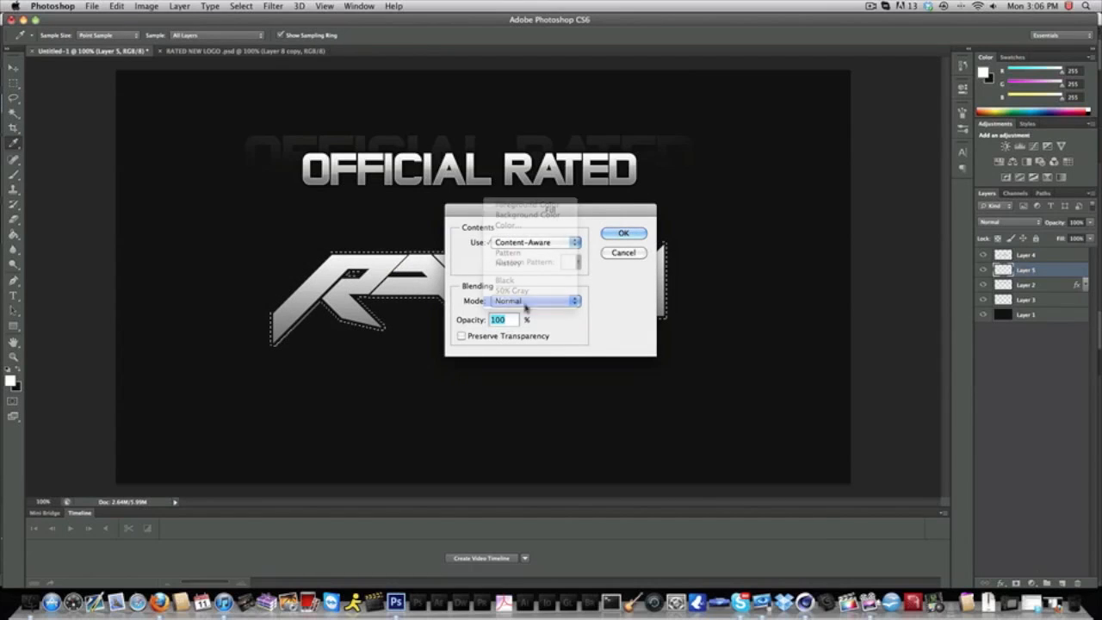
click(621, 234)
key(m)
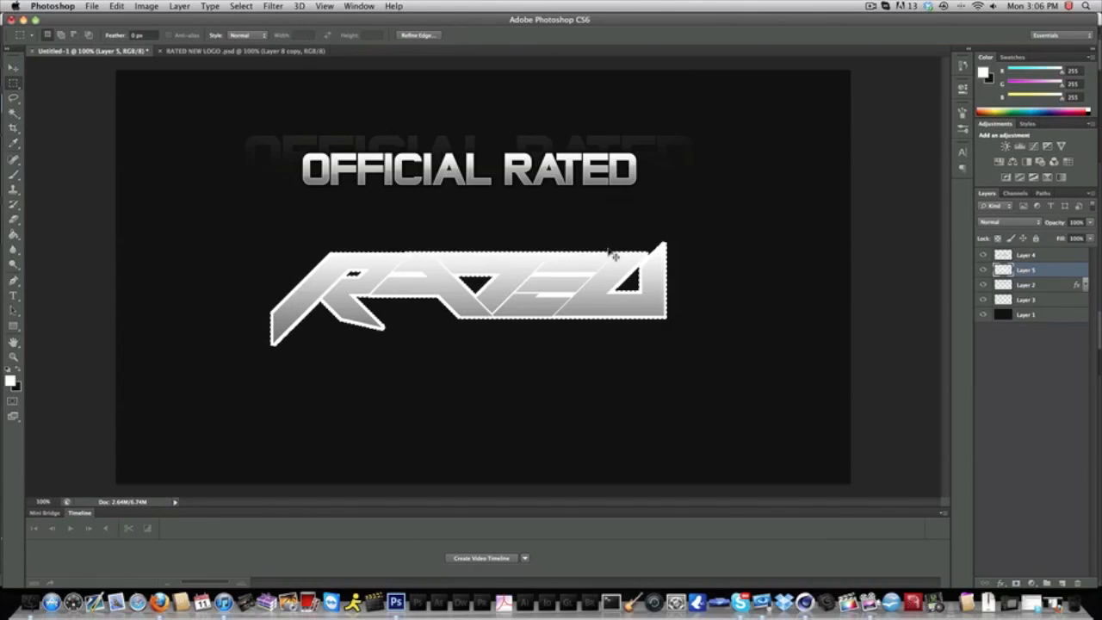
key(super+d)
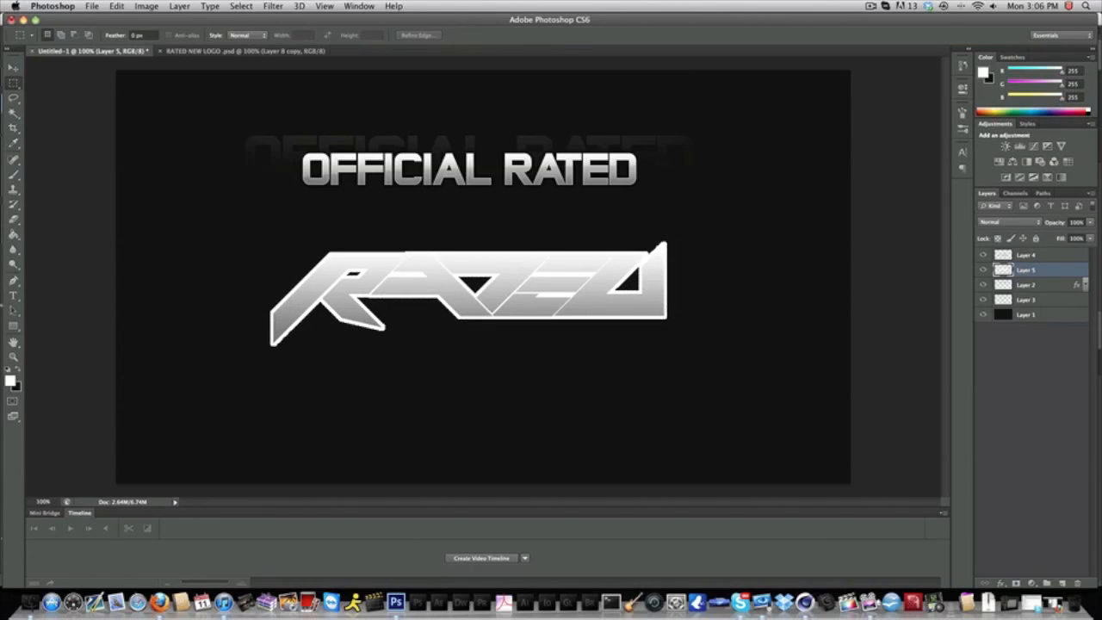
Draw a closed Pen path above the RATED outline, following its top edge from the R to the base of the D's spike.
click(13, 280)
click(61, 501)
key(BackSpace)
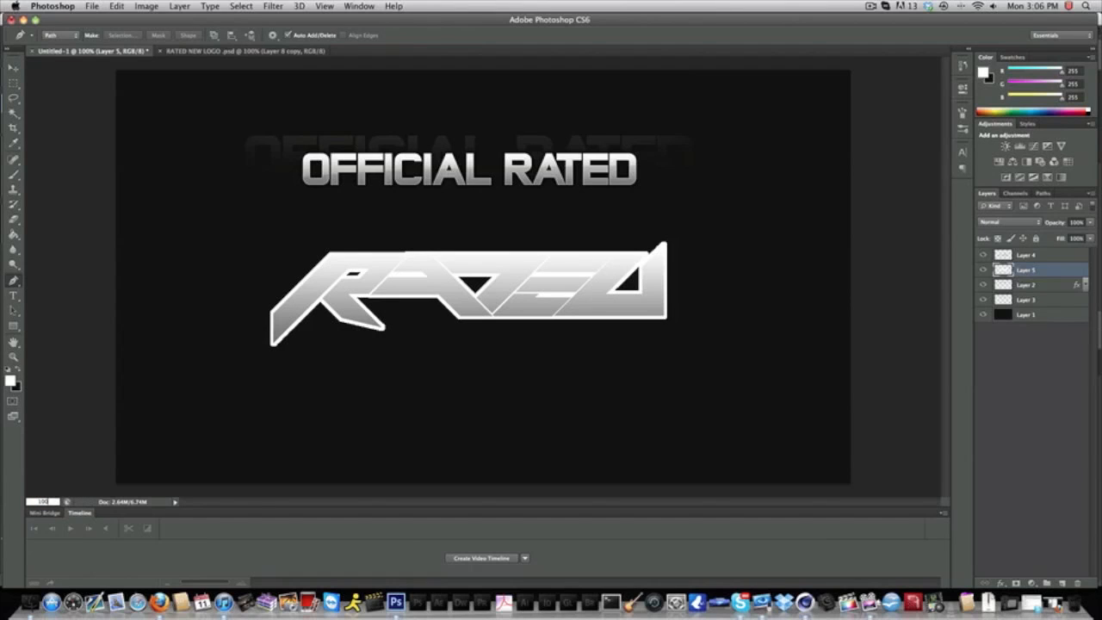
text(200)
key(Return)
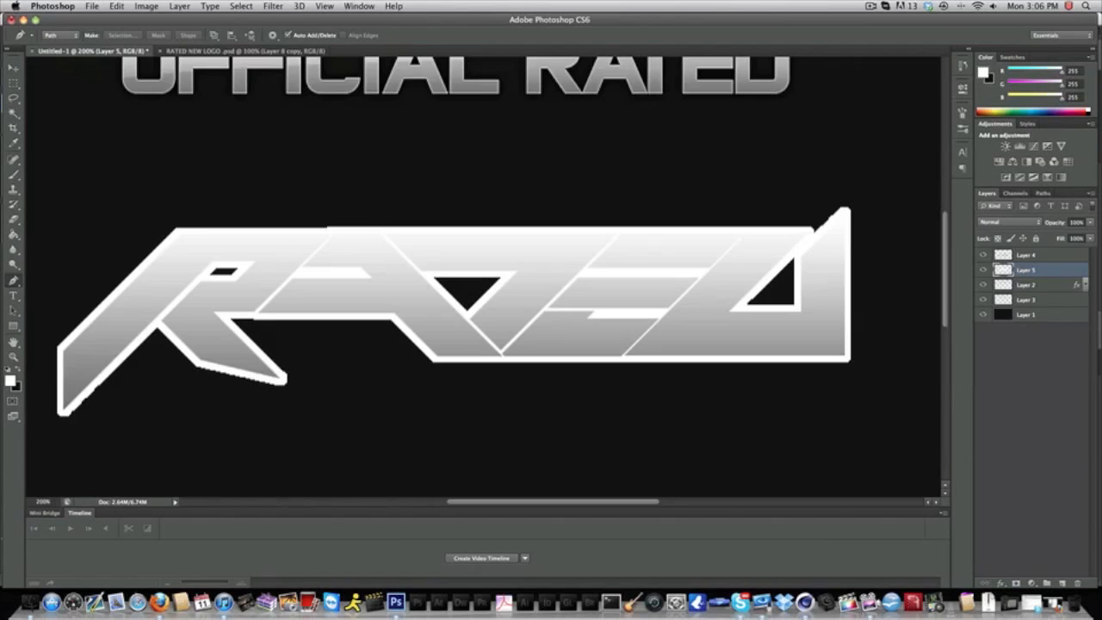
scroll(250, 452, left, 5)
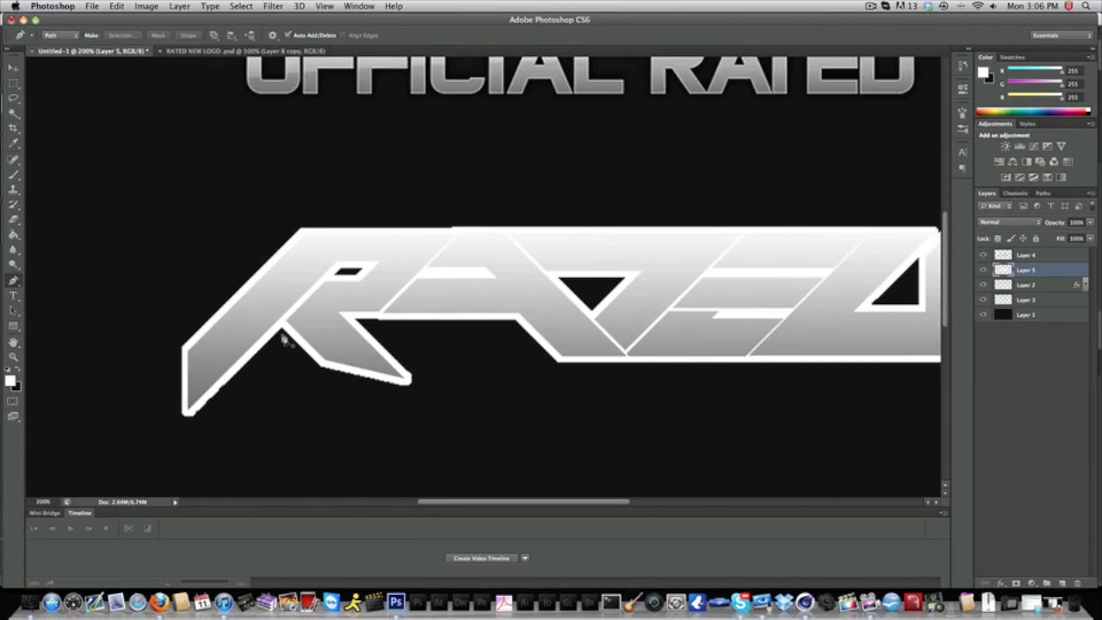
scroll(284, 338, right, 3)
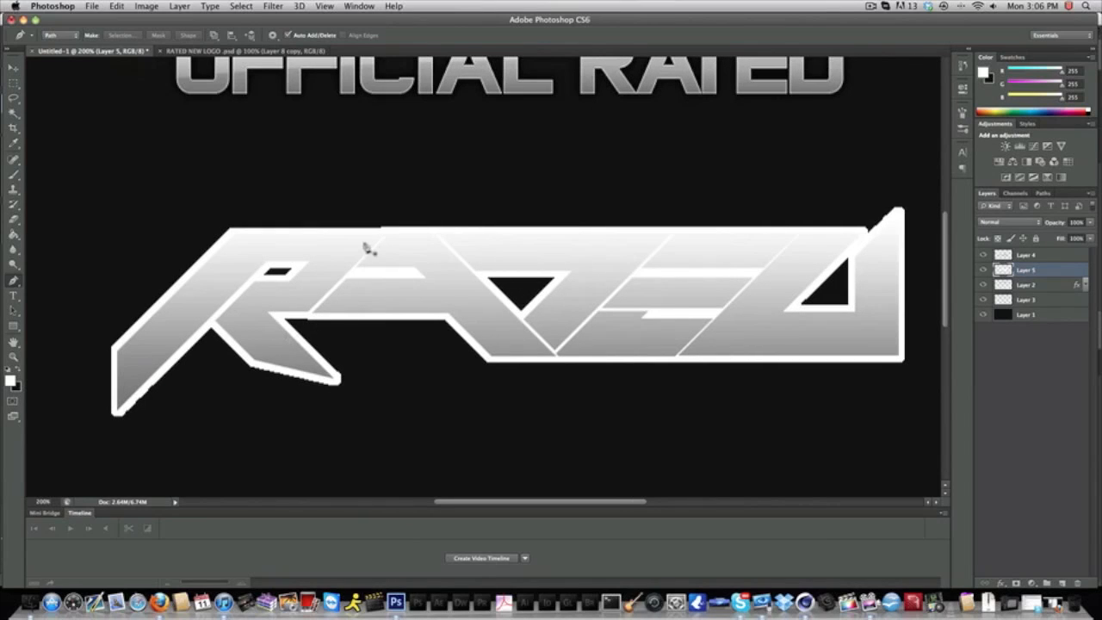
click(233, 234)
scroll(236, 232, right, 5)
click(744, 231)
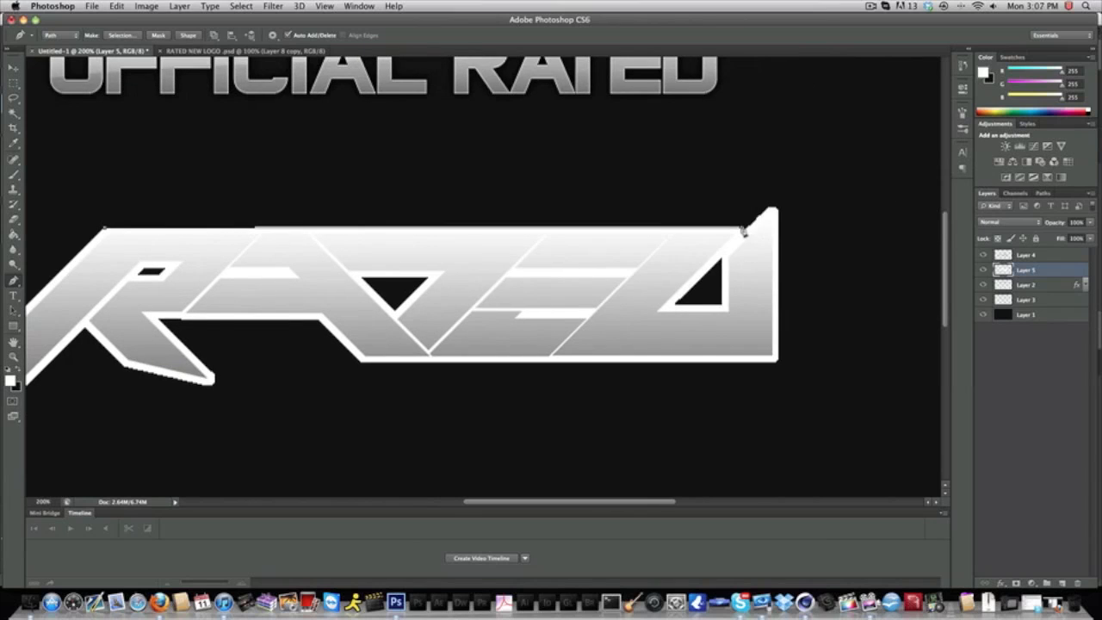
drag(743, 231, 69, 183)
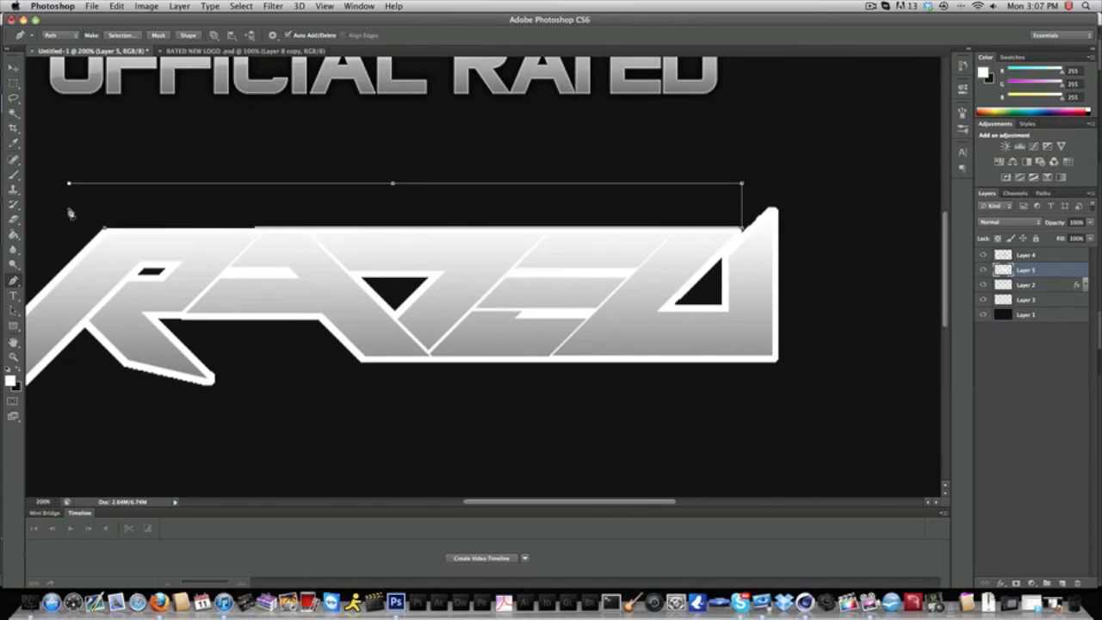
click(106, 230)
Turn the path into a selection, clear the uneven outline pixels inside it, and deselect.
right_click(172, 186)
click(216, 247)
key(Return)
key(p)
key(super+d)
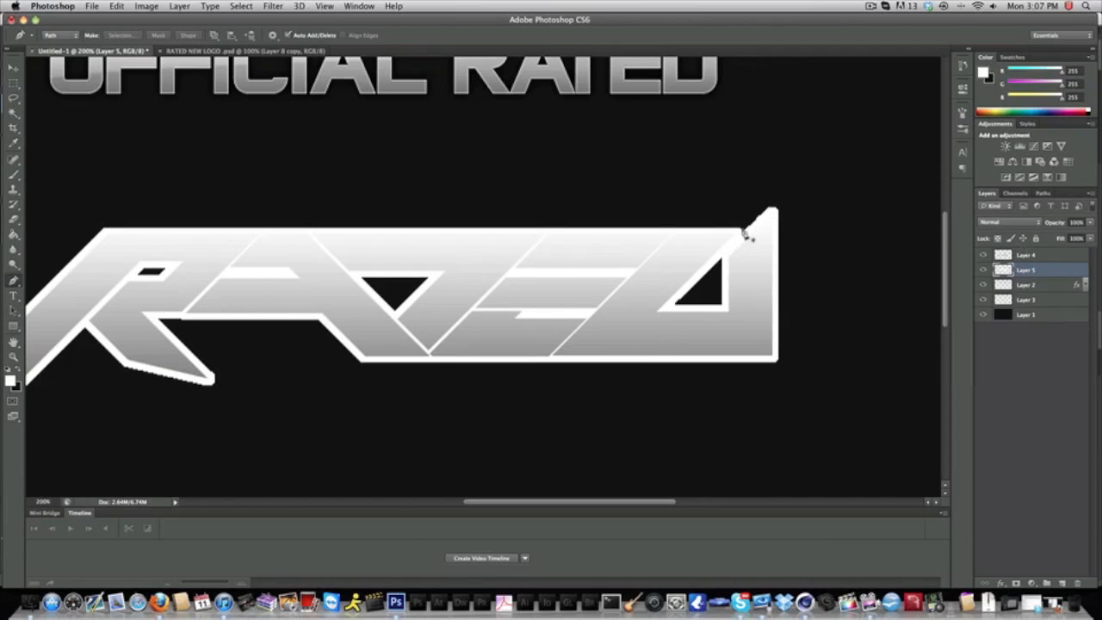
Draw a pointed Pen path around the D's upper spike, fill it with white, and delete the path.
click(743, 231)
click(774, 204)
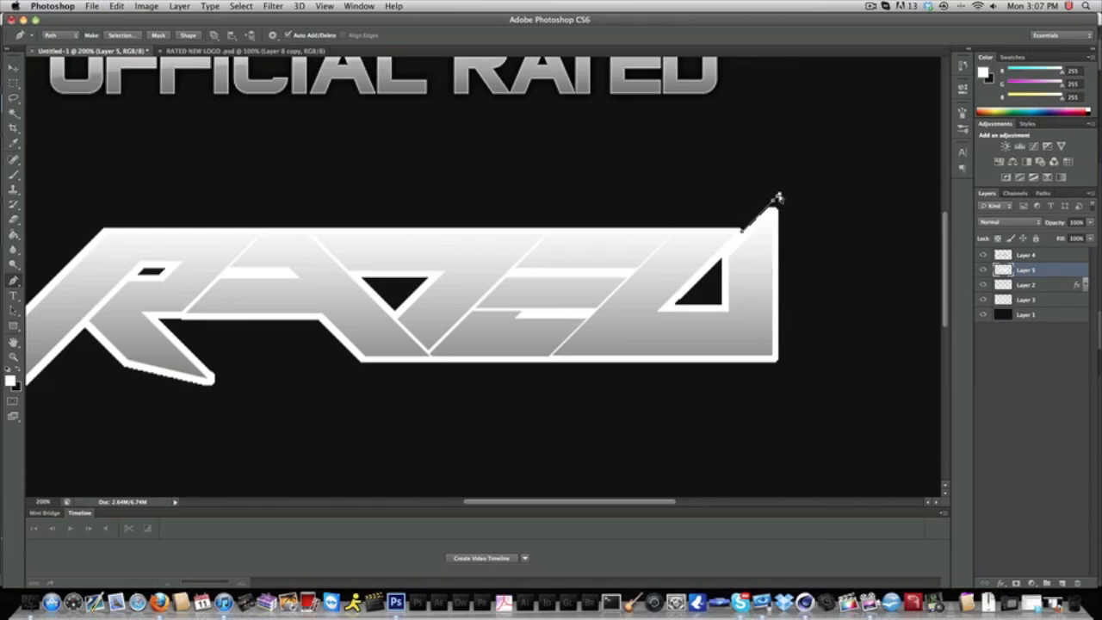
drag(765, 248, 746, 241)
right_click(806, 224)
click(830, 292)
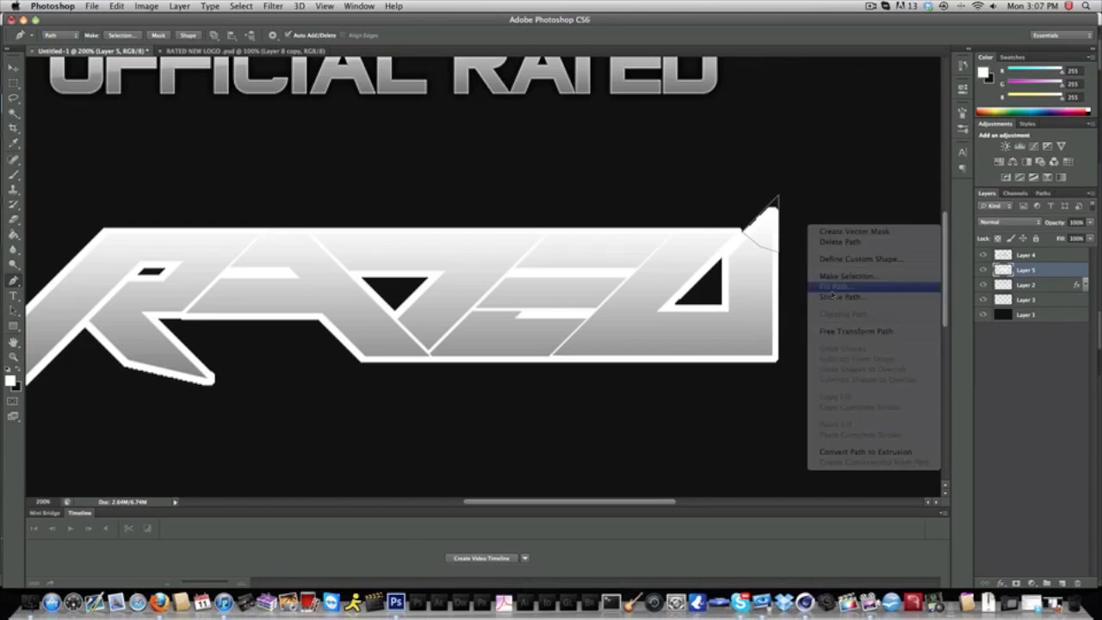
key(Return)
right_click(750, 320)
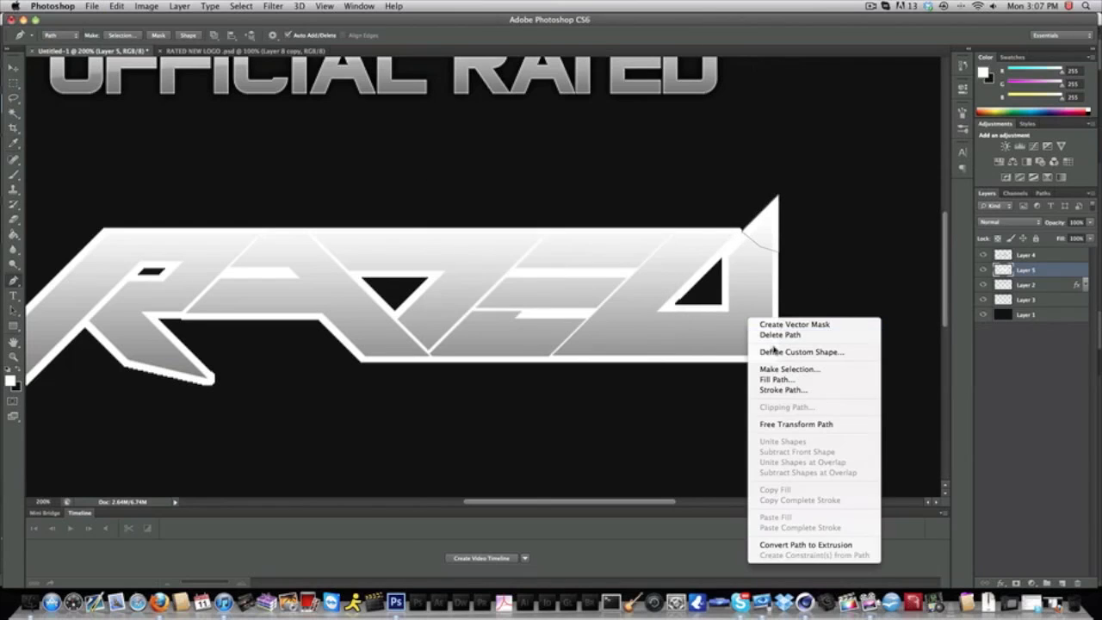
click(777, 334)
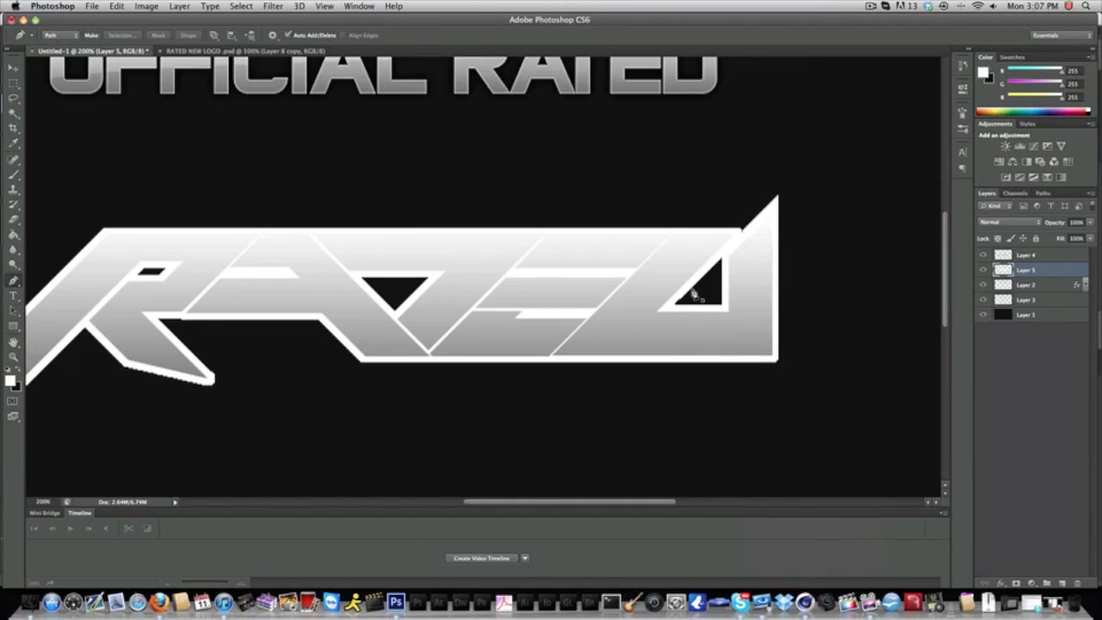
Draw a small Pen path along the slanted corner of the D's inner triangle, fill it with white, and delete the path.
click(691, 290)
right_click(731, 285)
click(749, 336)
click(617, 257)
right_click(774, 323)
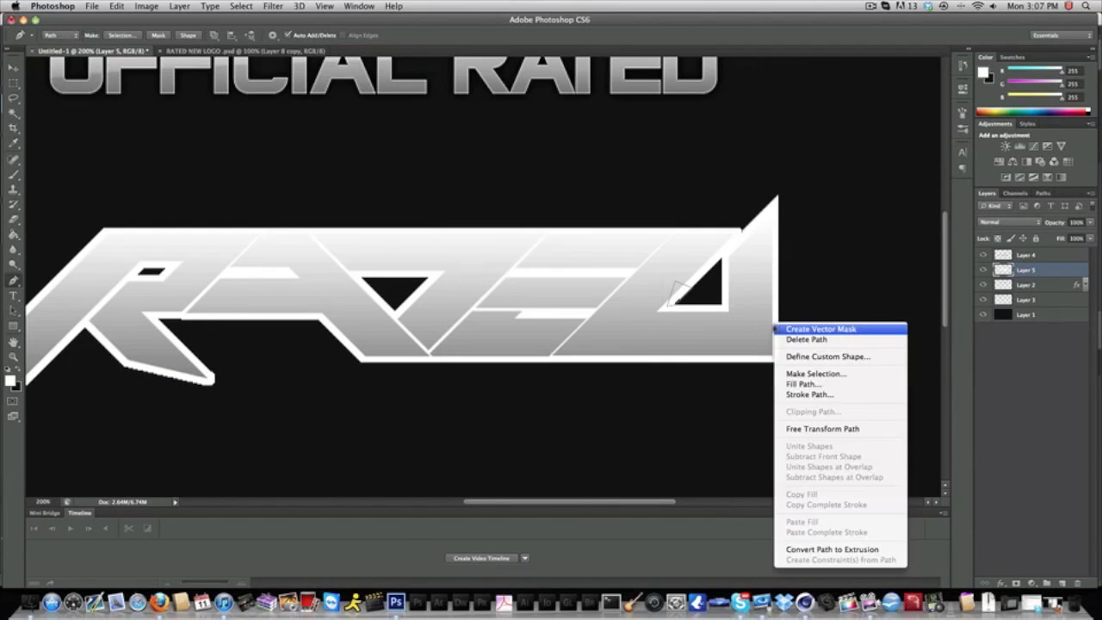
click(789, 384)
key(Return)
right_click(749, 342)
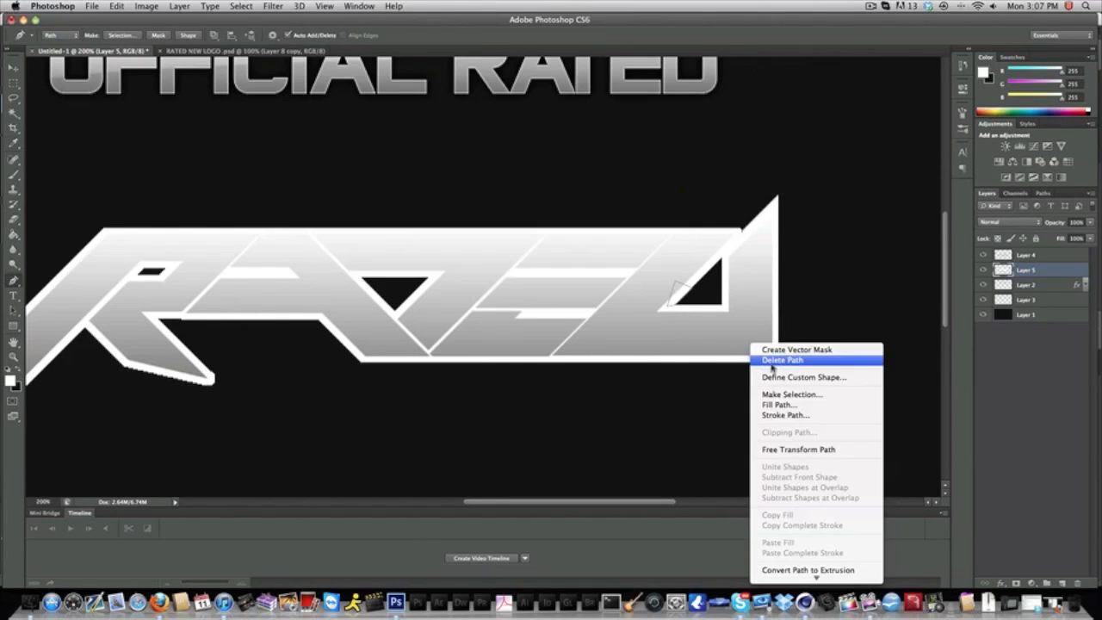
click(771, 364)
Draw a Pen path along the lower edge of the R's leg to a sharp tip, fill it with white, and delete the path.
scroll(408, 347, left, 5)
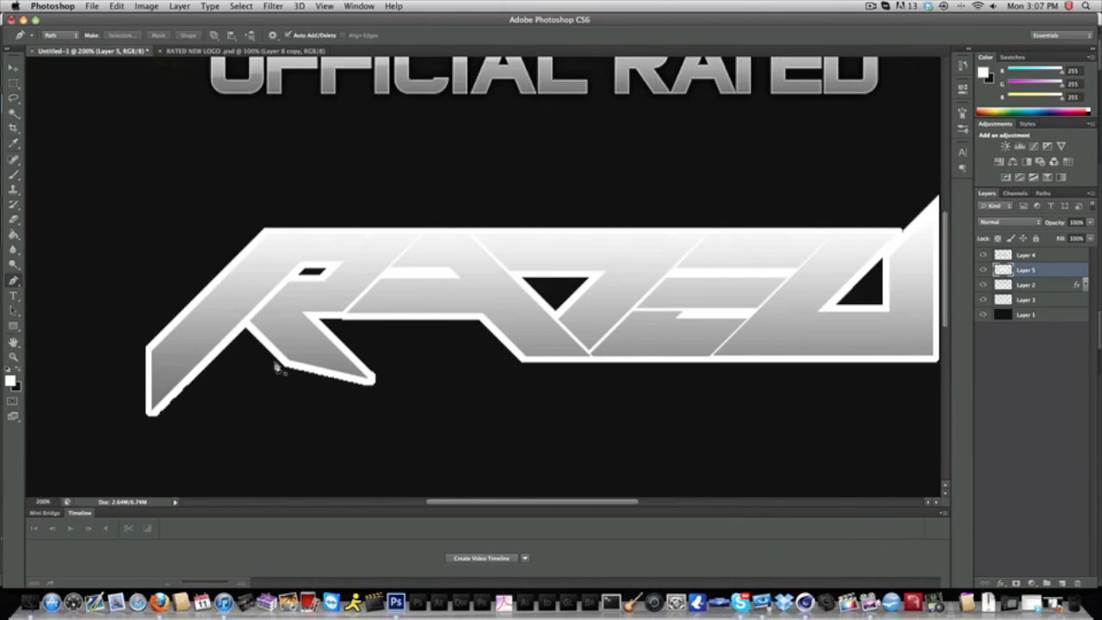
click(287, 370)
click(375, 379)
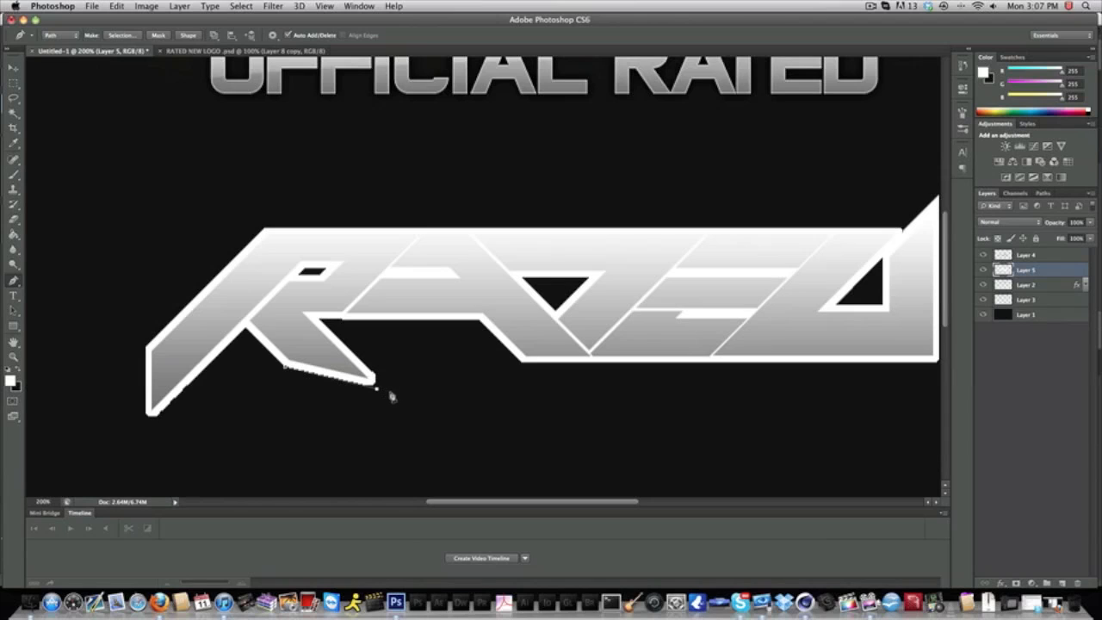
click(390, 392)
click(289, 366)
right_click(385, 364)
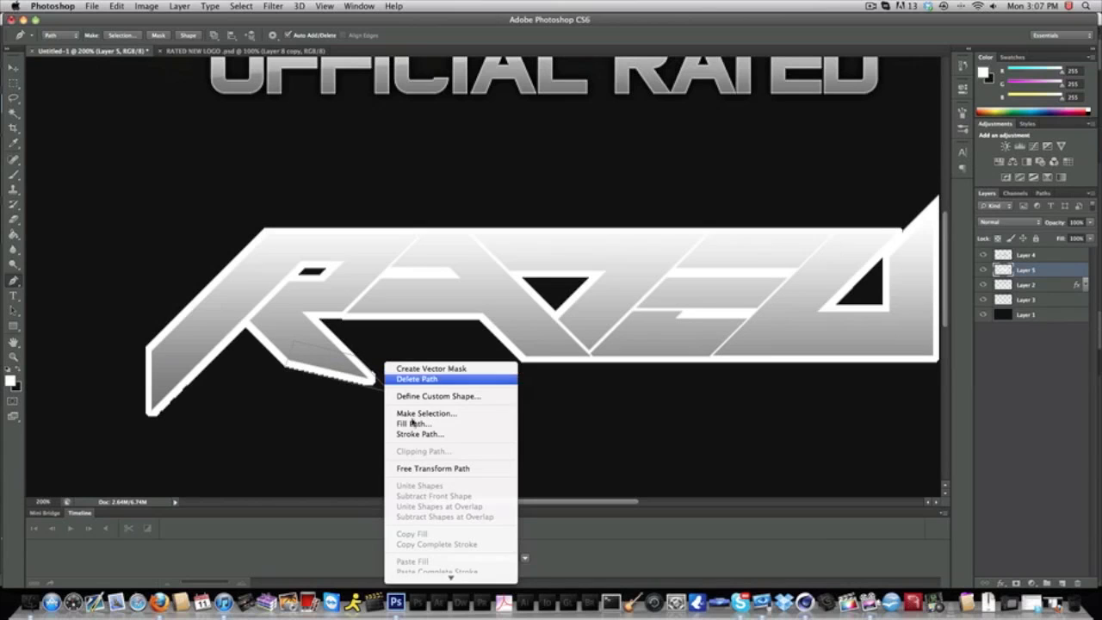
click(413, 423)
key(Return)
right_click(417, 411)
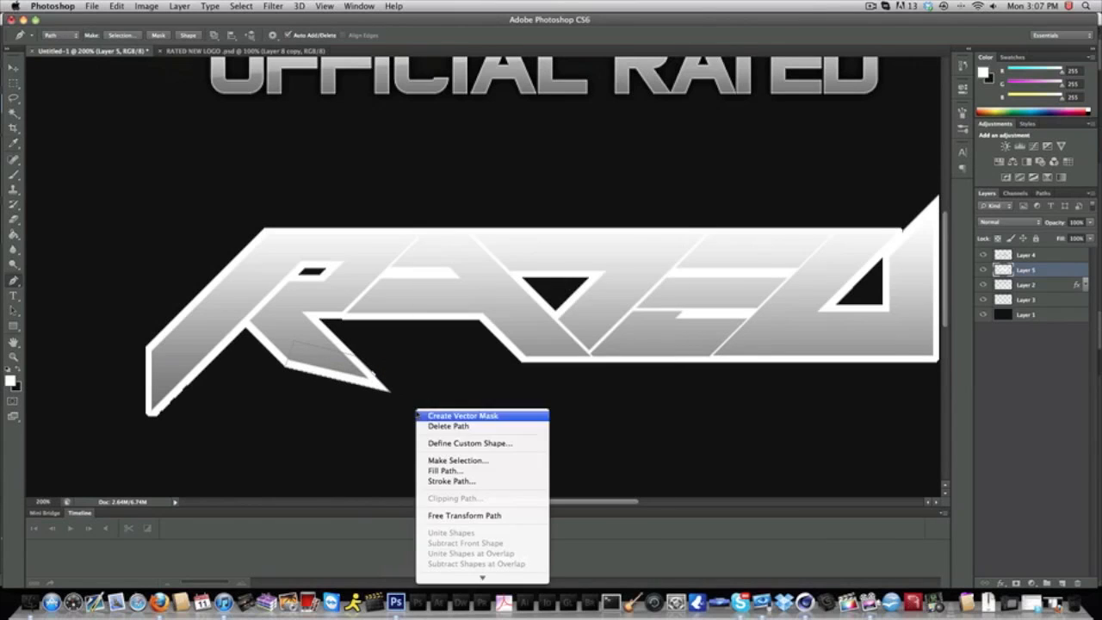
click(450, 426)
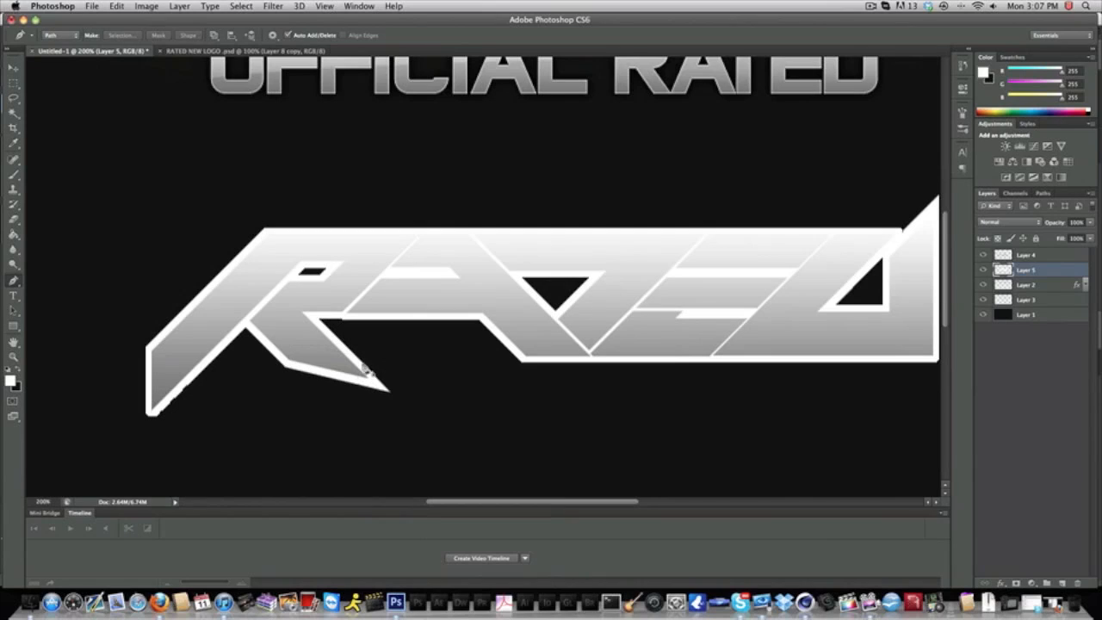
Trim the uneven right edge at the tip of the R's leg using a Pen path selection beside it.
click(365, 368)
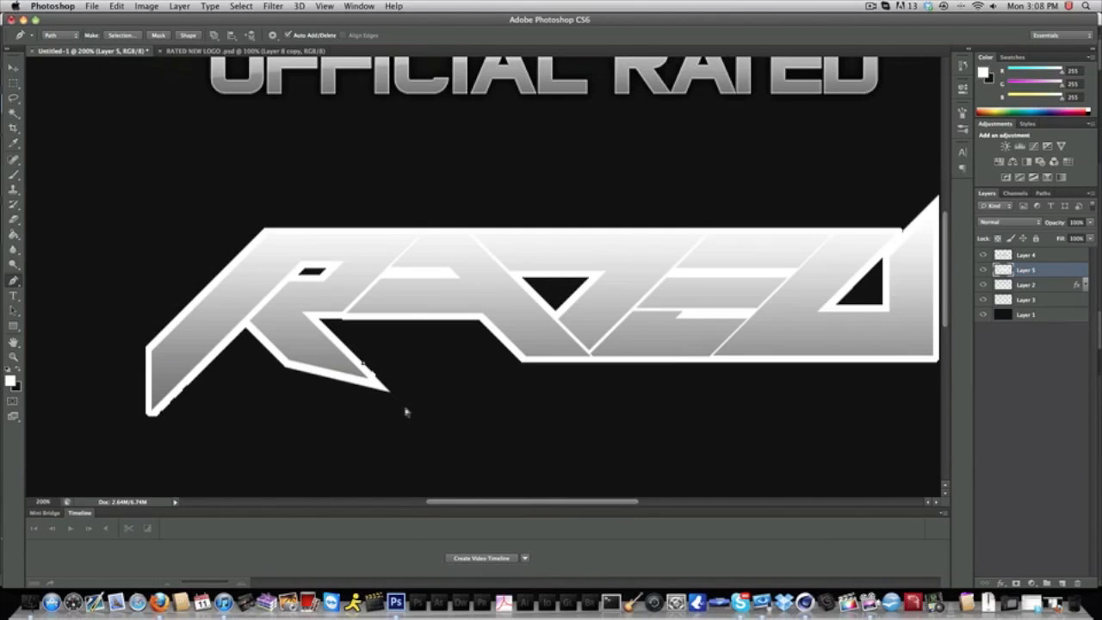
drag(404, 407, 408, 370)
click(367, 368)
right_click(451, 394)
click(485, 445)
key(Return)
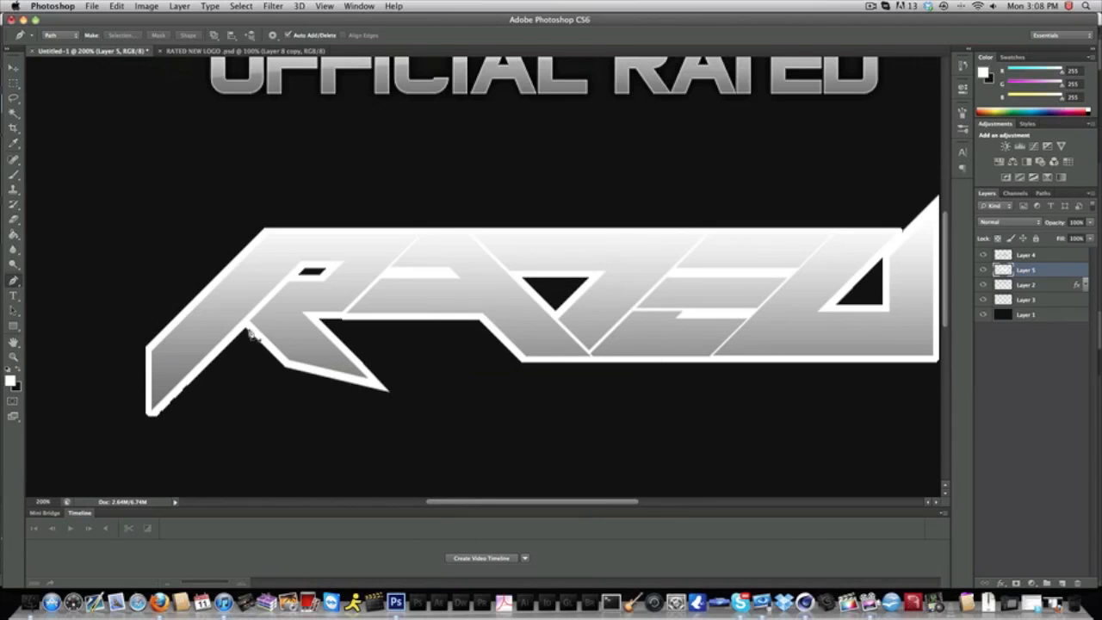
Draw a closed Pen path around the R's lower stem, extending its bottom end to a sharp point.
click(246, 328)
click(135, 428)
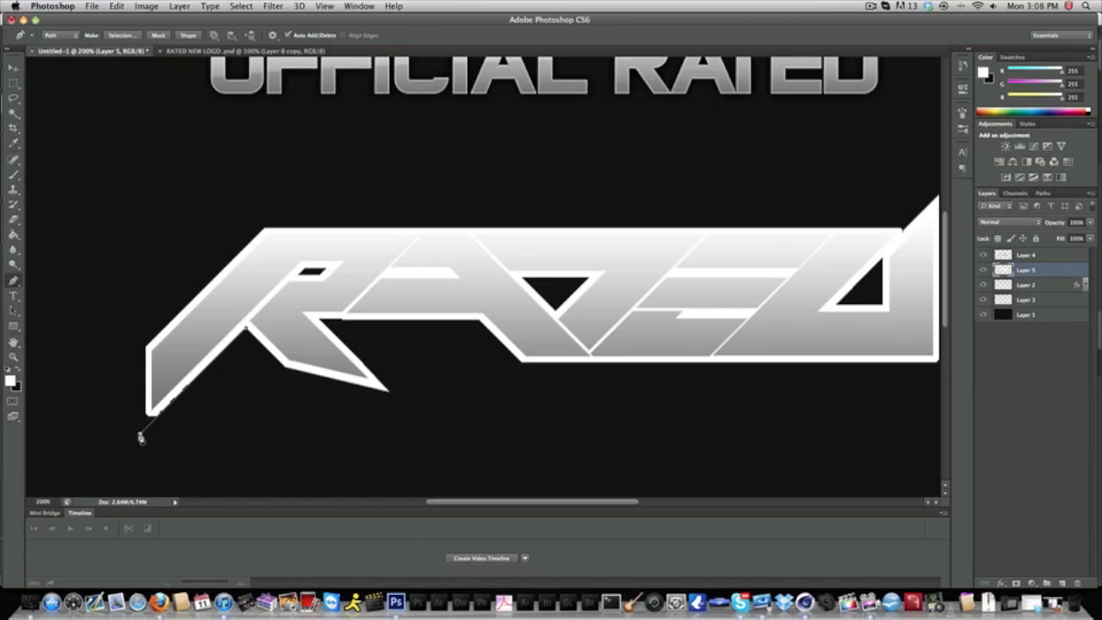
key(super+z)
click(145, 376)
click(146, 349)
click(240, 308)
click(247, 328)
Fill the R stem path with white and delete the path.
right_click(268, 330)
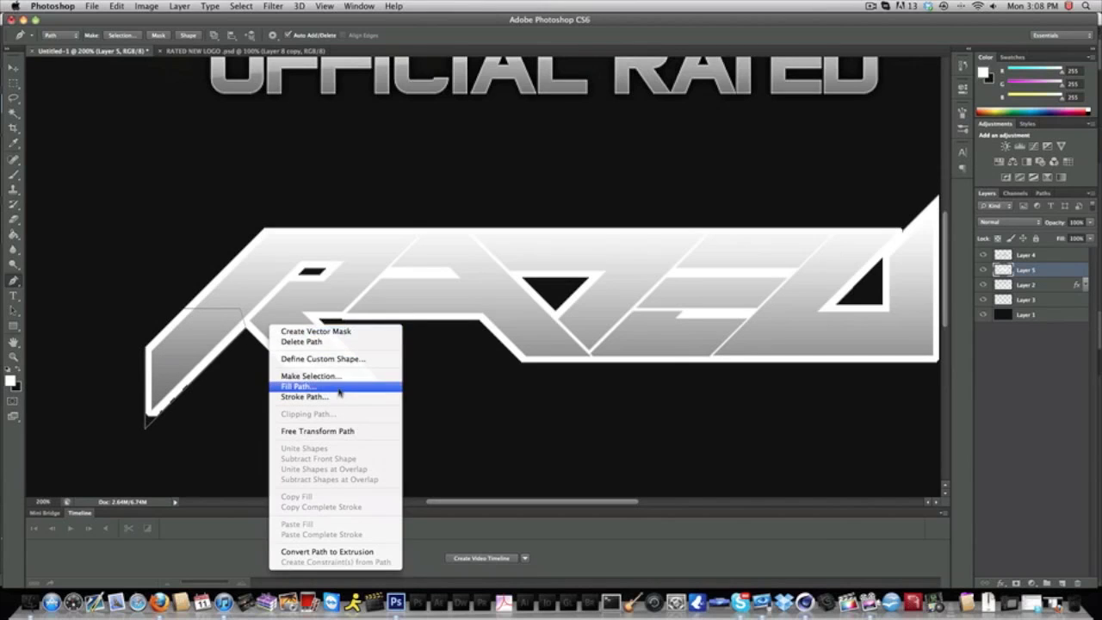
click(339, 387)
key(Return)
right_click(301, 439)
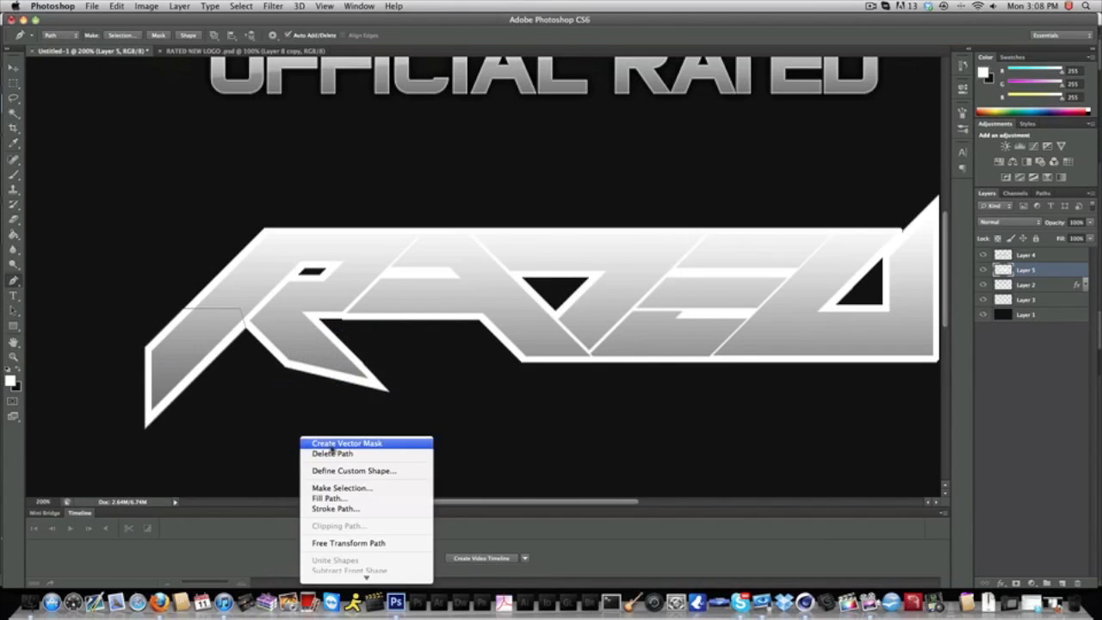
click(334, 444)
right_click(320, 358)
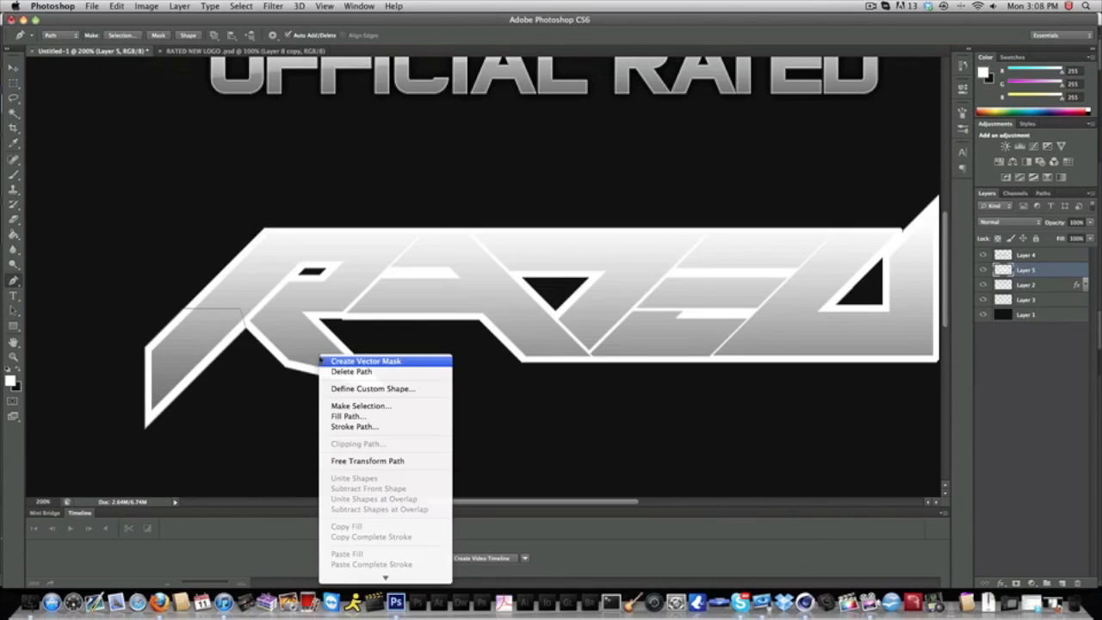
click(355, 370)
Set the zoom to 100% and enable a Gradient Overlay in the outline layer's style.
scroll(410, 377, right, 3)
scroll(410, 377, right, 2)
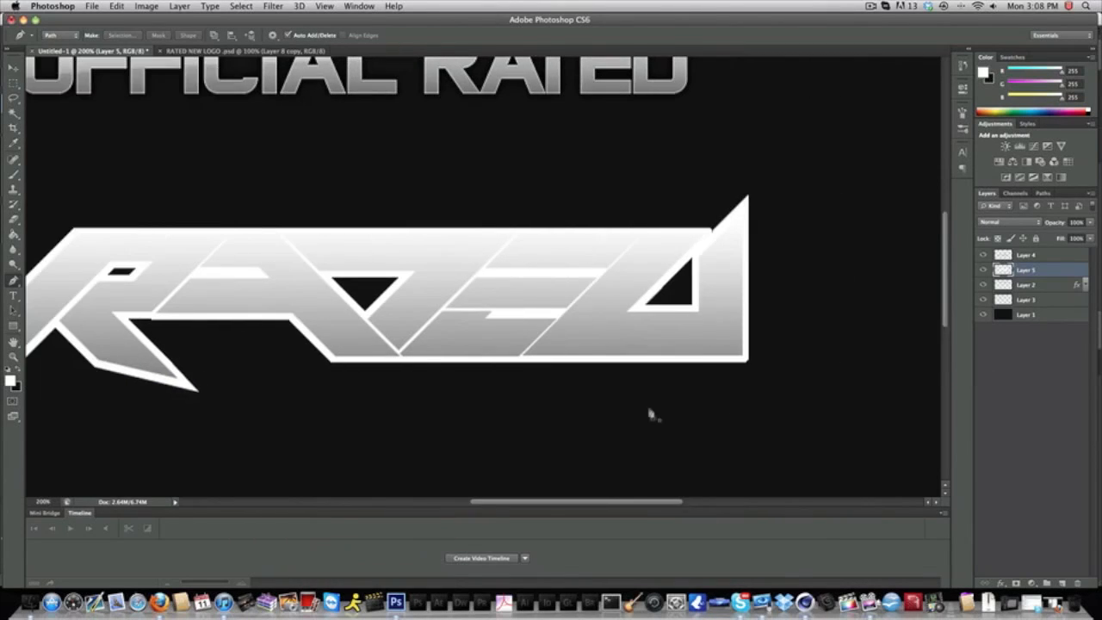
click(43, 500)
text(100)
key(Return)
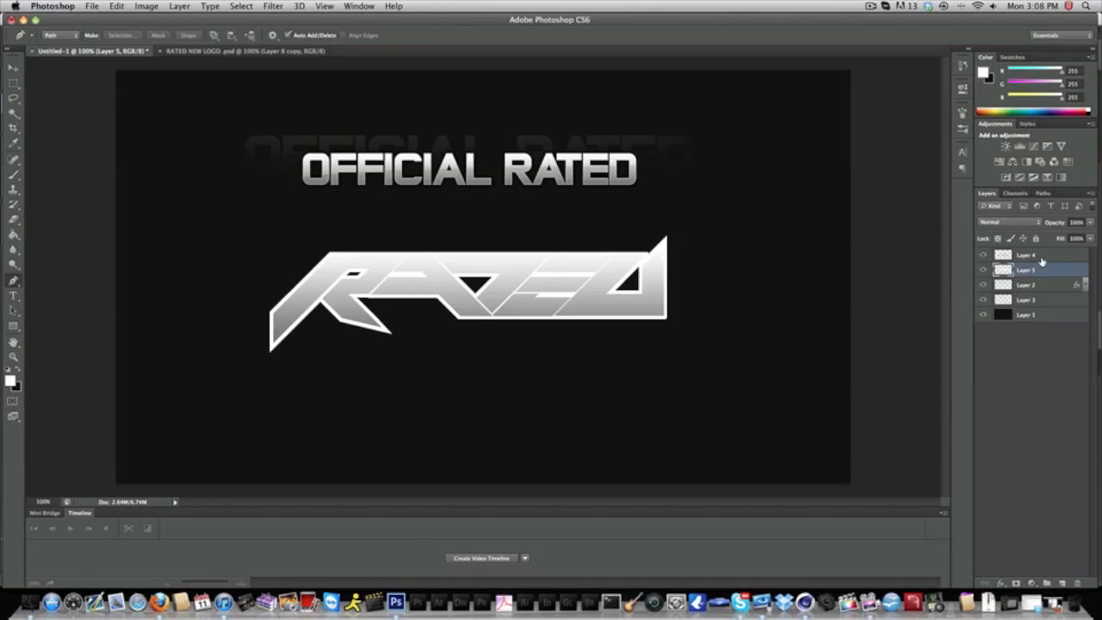
click(1000, 584)
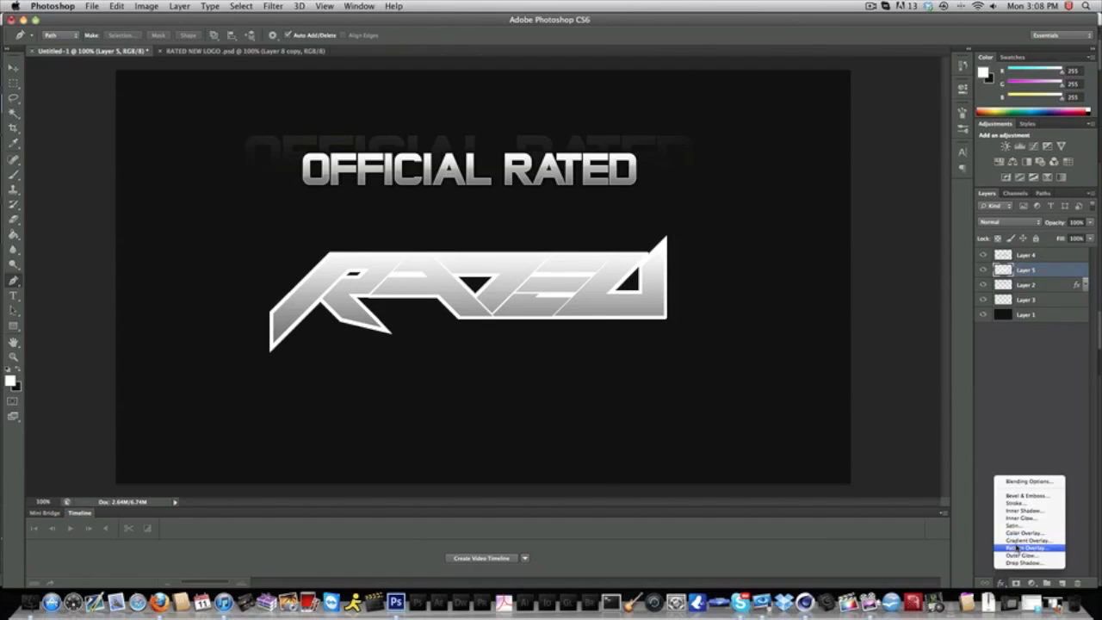
click(1024, 545)
click(262, 392)
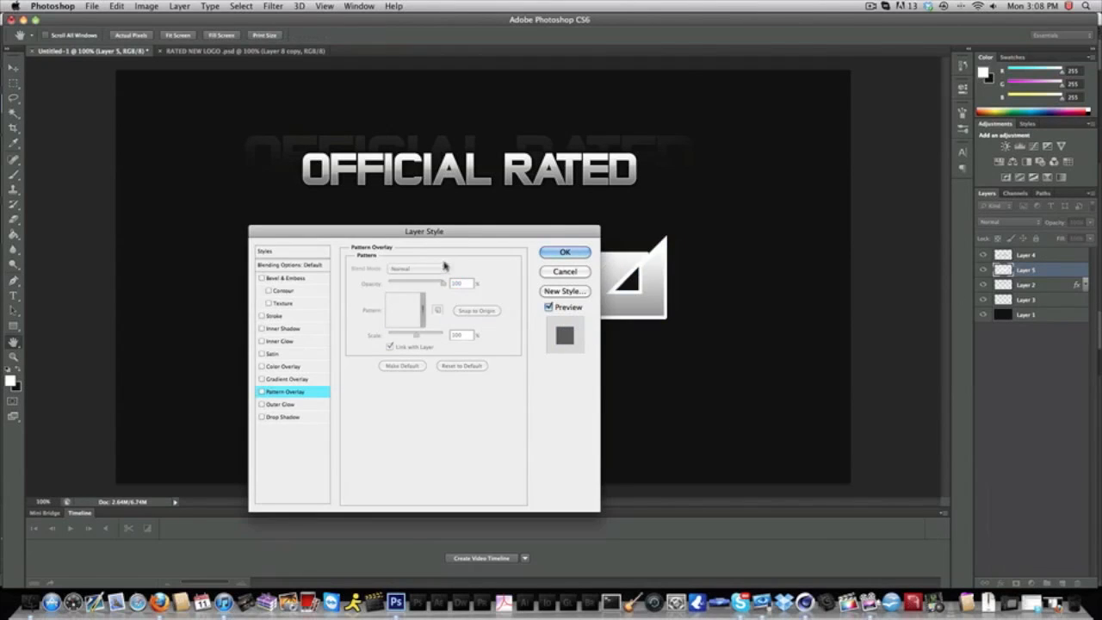
drag(439, 238, 762, 245)
click(602, 385)
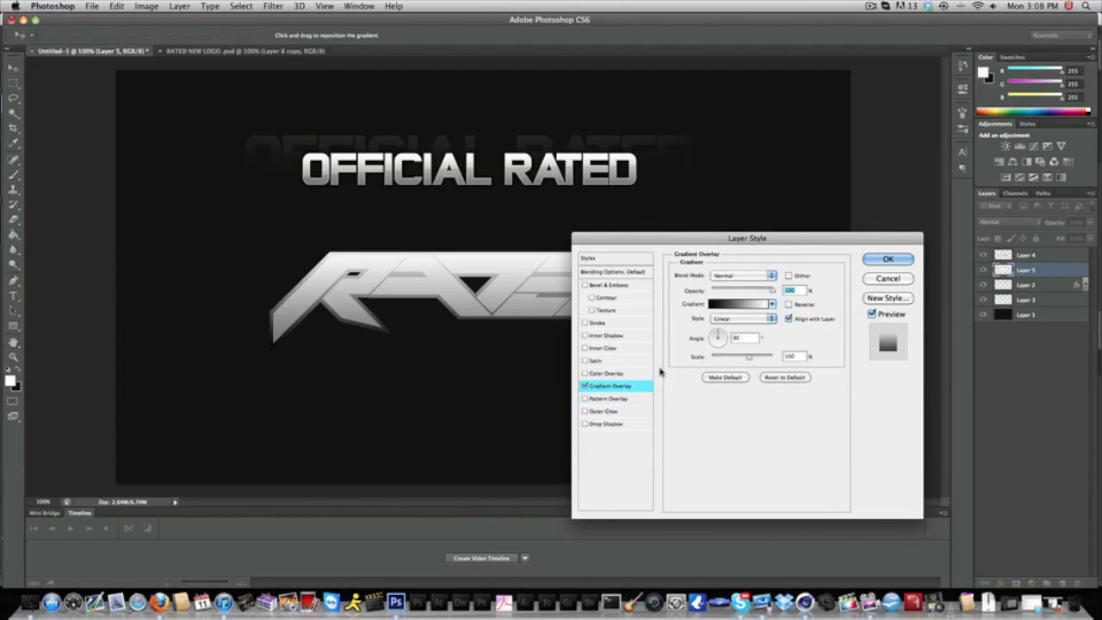
Apply the light-to-dark green gradient preset to the outline's overlay and reverse it.
click(714, 303)
scroll(653, 246, down, 5)
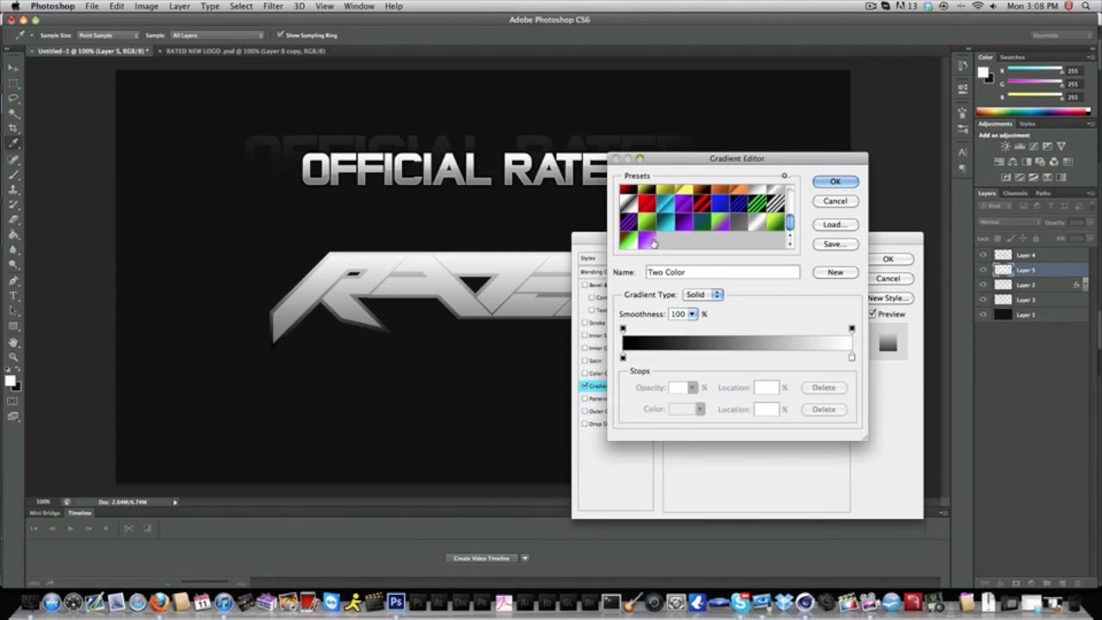
click(767, 233)
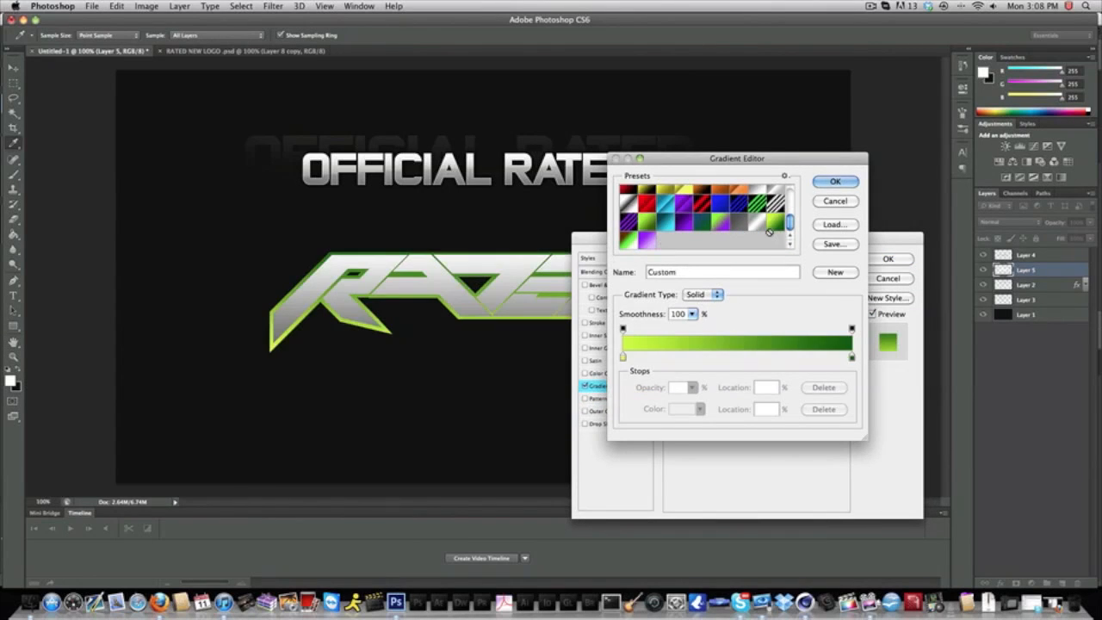
click(834, 180)
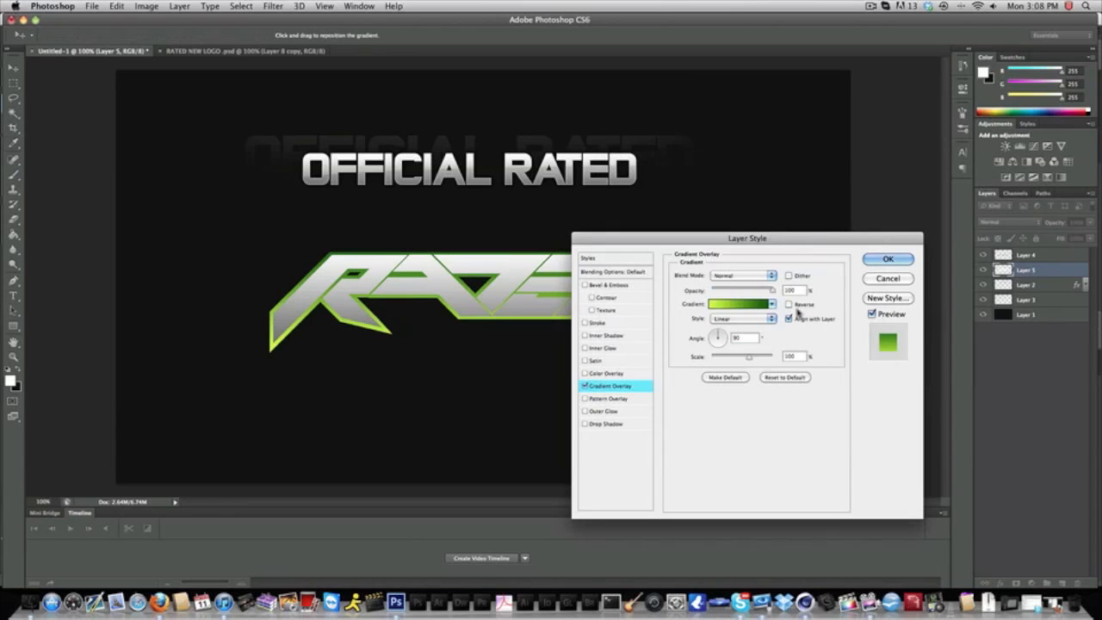
click(788, 303)
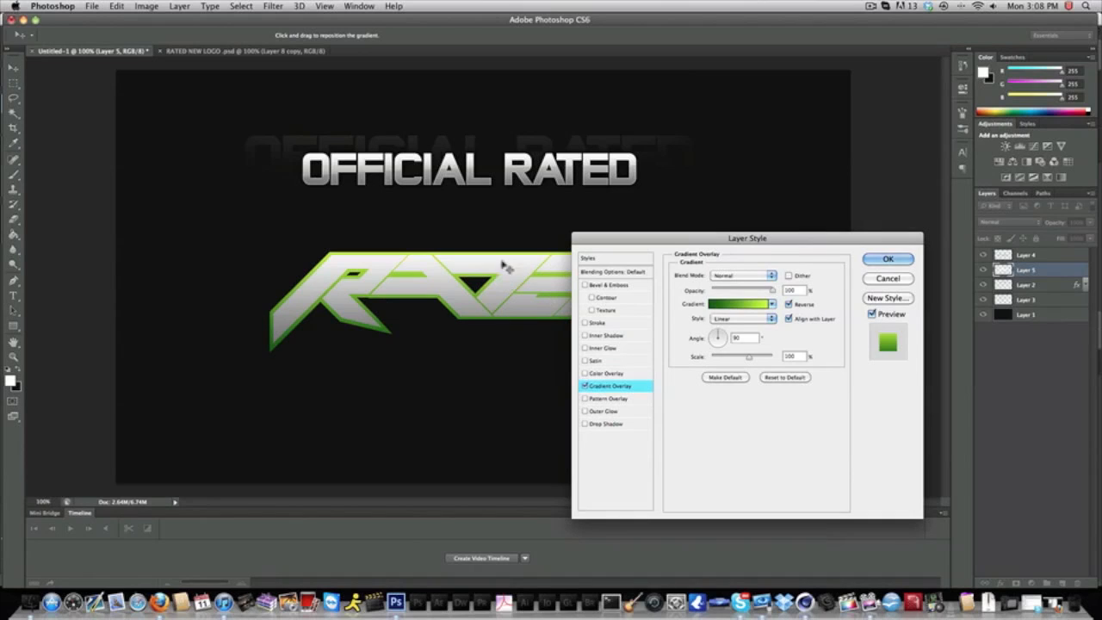
Add a Drop Shadow to the outline layer with distance 0 px, spread 30% and size 20 px, keeping the logo in view.
drag(777, 246, 495, 324)
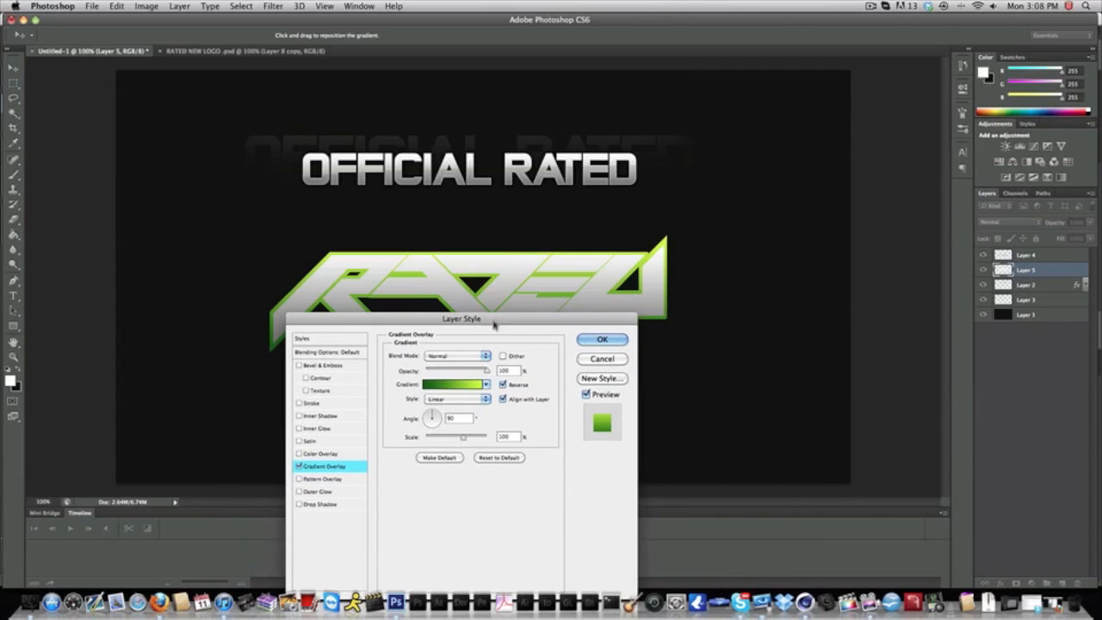
click(320, 504)
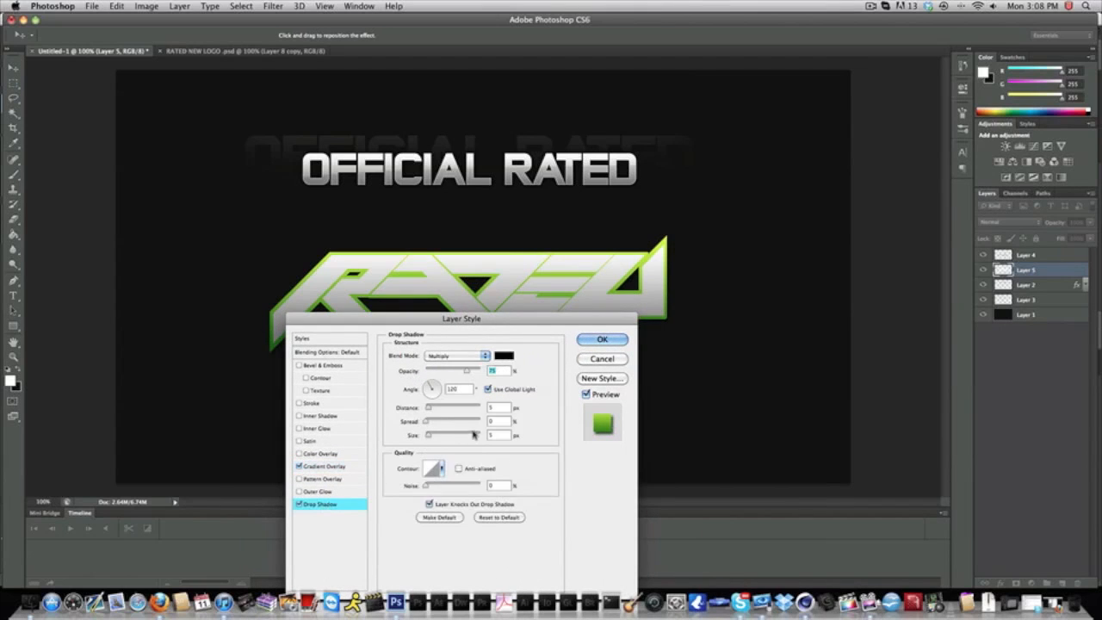
drag(505, 408, 478, 429)
text(030)
key(Tab)
text(20)
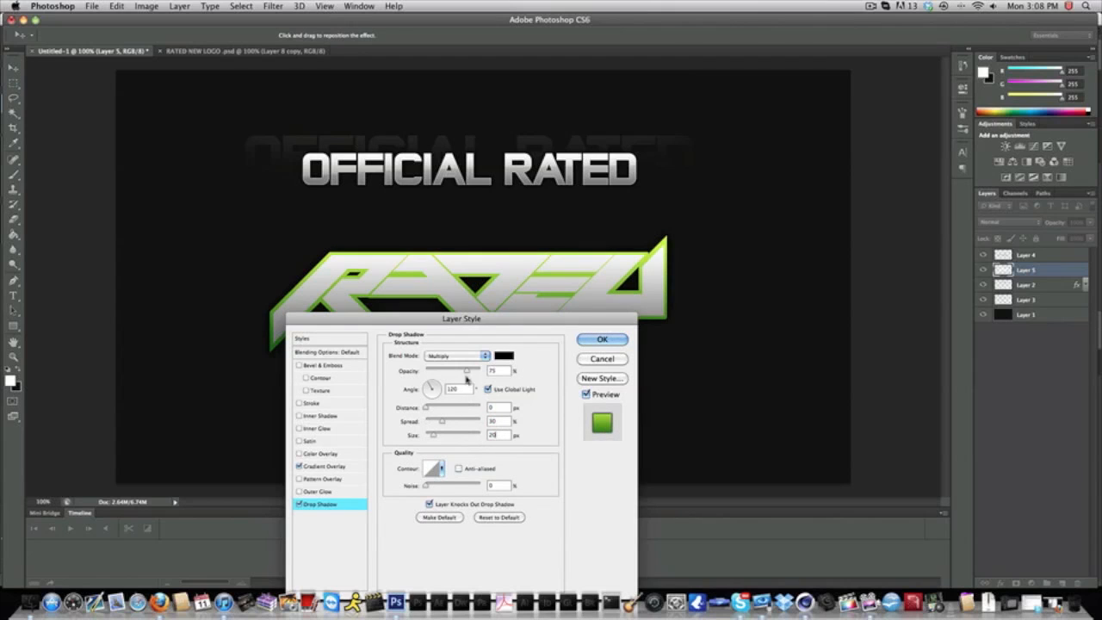
key(Return)
key(p)
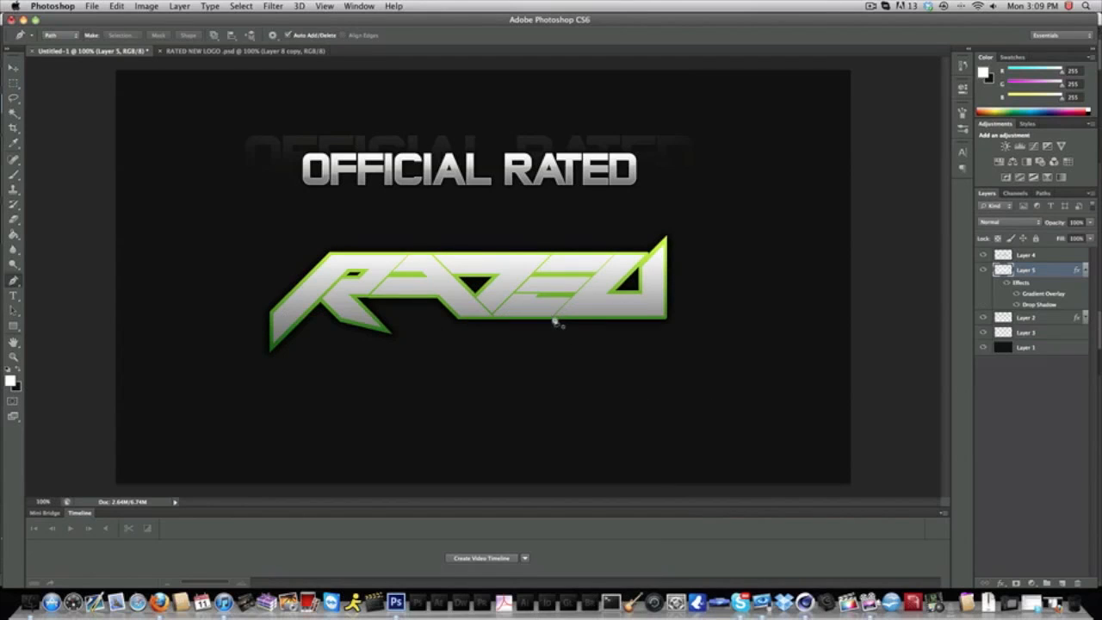
Add a white Inner Glow to the letters layer, Layer 4, with Overlay blending, 100% opacity and size 2 px.
click(1083, 270)
click(1065, 257)
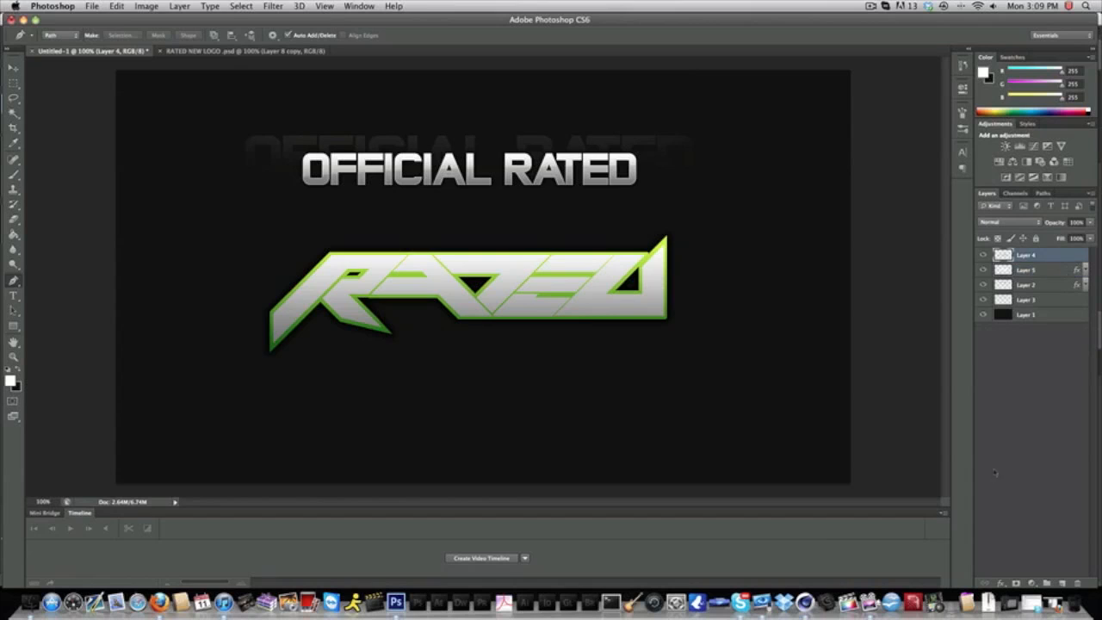
click(1001, 581)
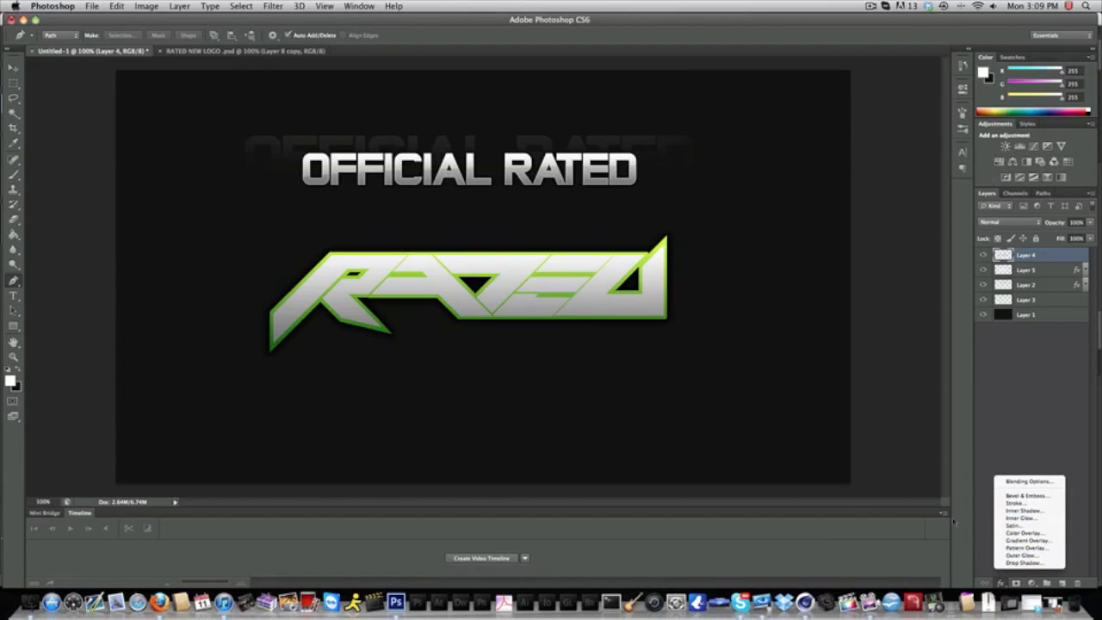
click(1020, 517)
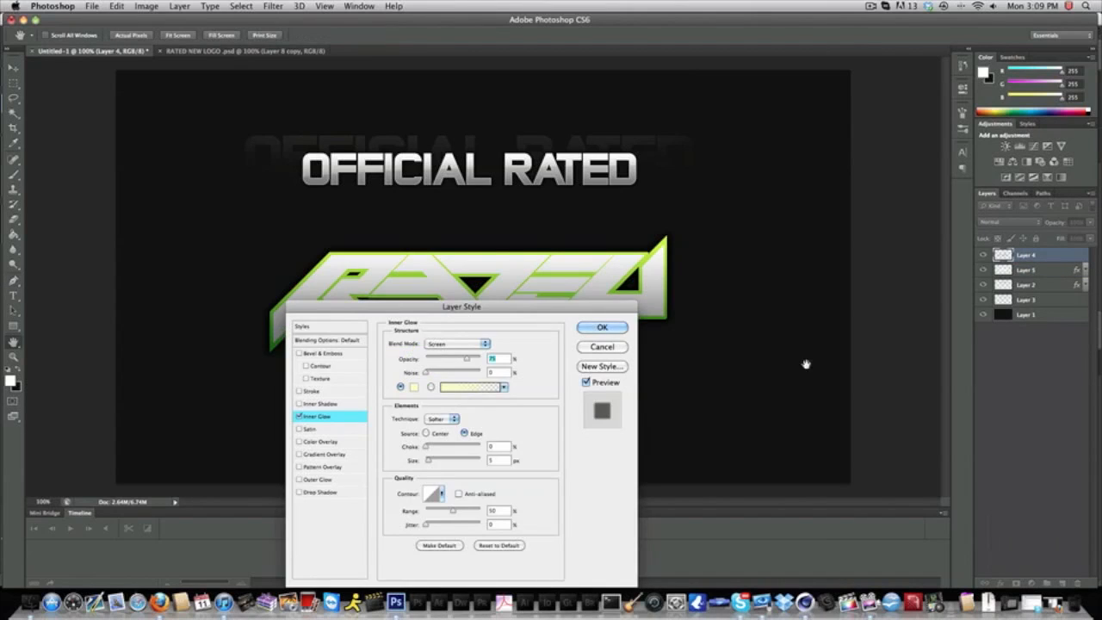
click(414, 387)
click(691, 187)
click(958, 180)
text(2)
drag(466, 359, 568, 359)
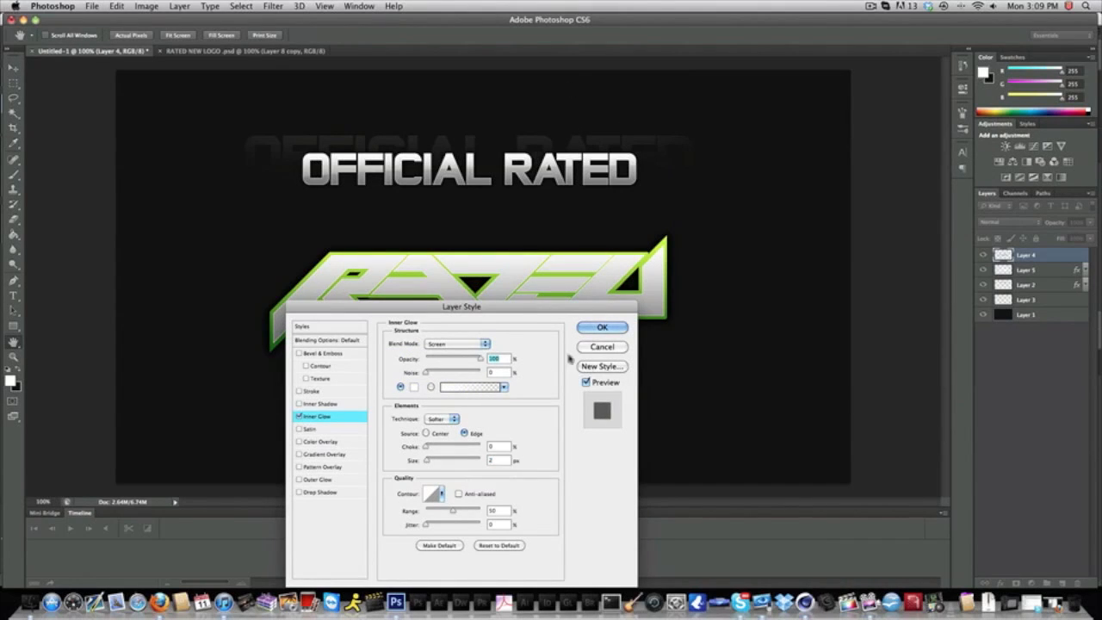
click(455, 345)
click(460, 379)
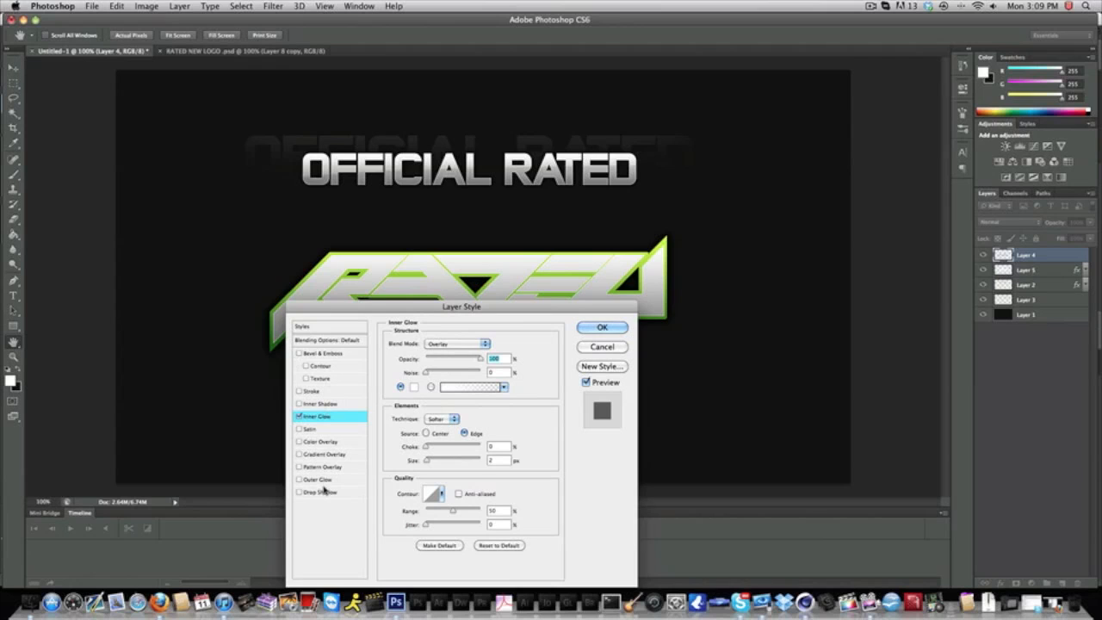
Add a Drop Shadow to the letters layer with distance 0 px, spread 20% and size 10 px.
click(324, 492)
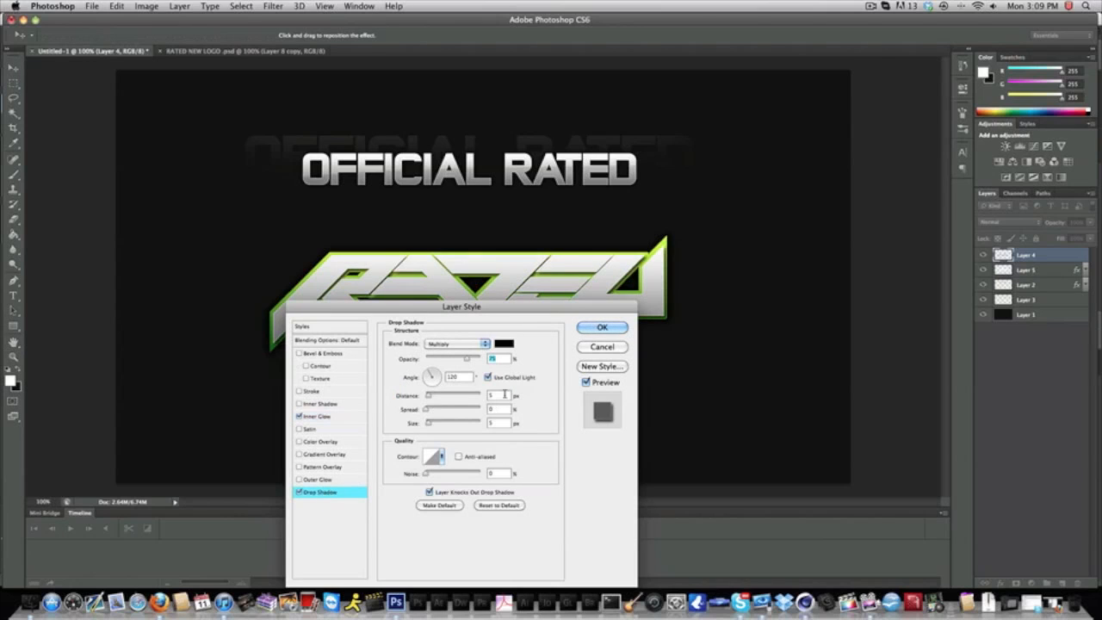
text(0)
key(Tab)
text(20)
key(Tab)
text(10)
key(Tab)
key(Return)
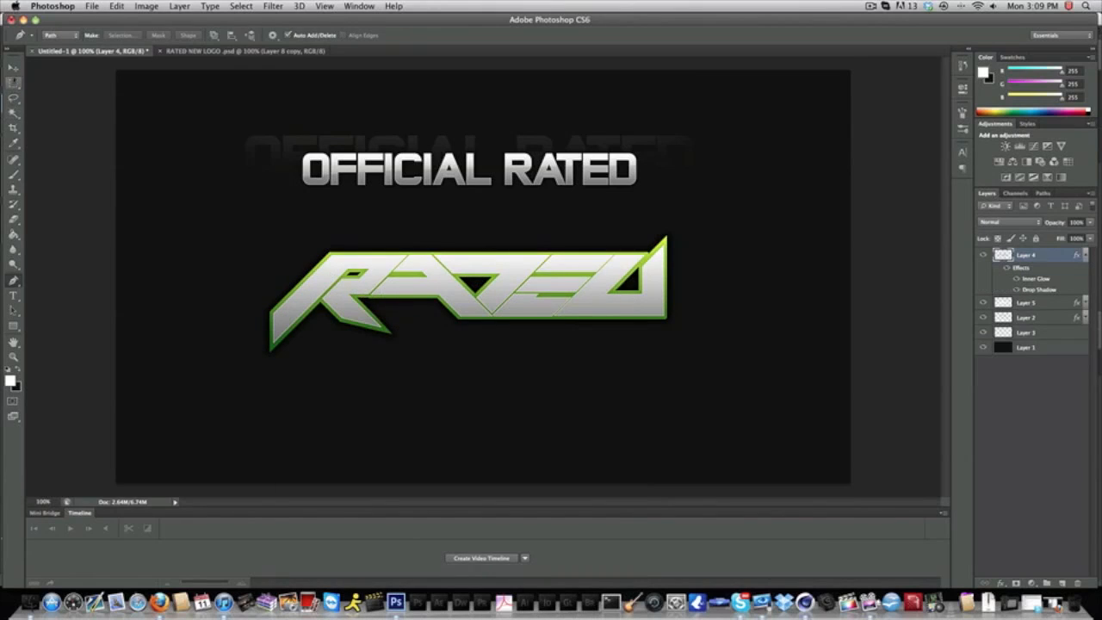
Move the logo's letters and outline layers slightly down together and reselect the letters layer.
click(14, 68)
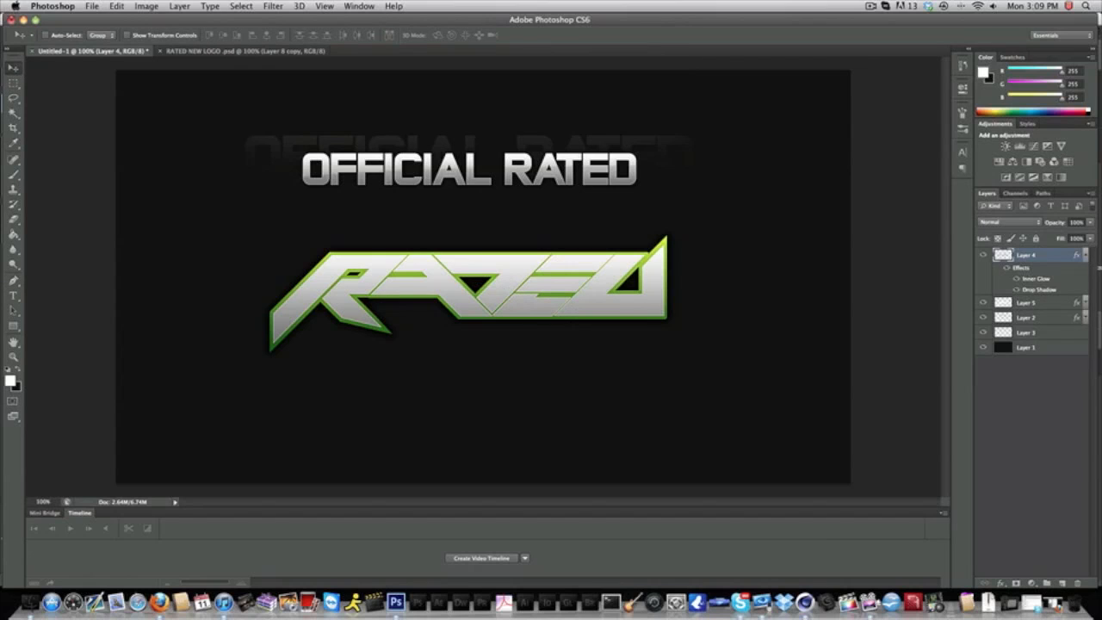
click(1085, 256)
shift+click(1029, 270)
drag(576, 294, 575, 310)
click(1036, 256)
click(1040, 269)
click(1039, 256)
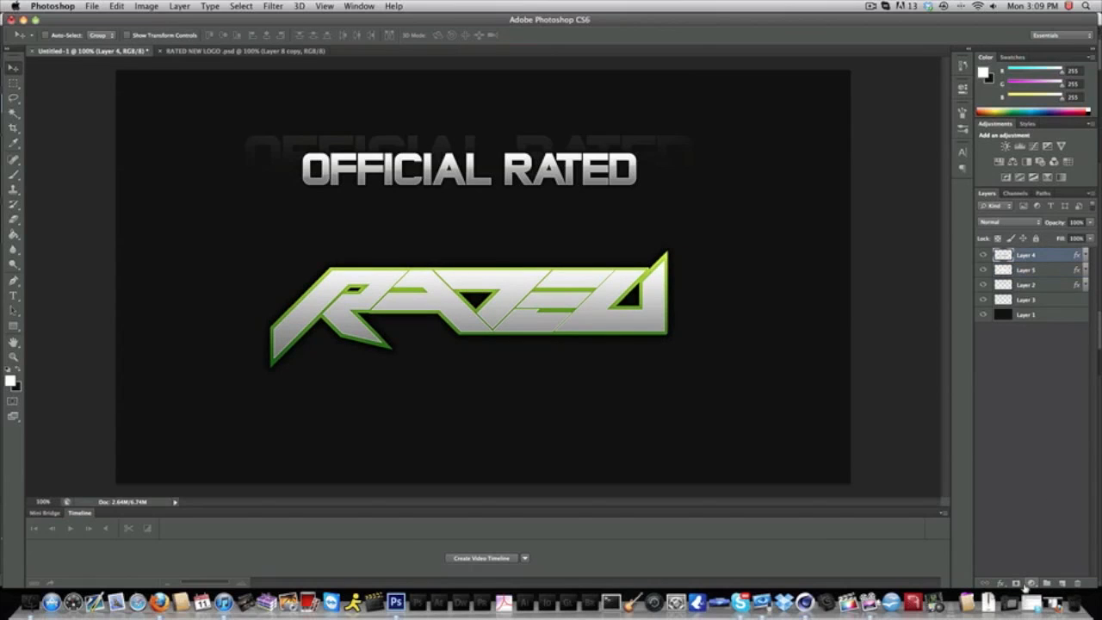
Apply a Gradient Overlay with the light-to-dark green preset to the letters layer, leaving it unreversed.
click(1000, 584)
click(1018, 541)
click(451, 372)
scroll(689, 251, down, 5)
click(777, 227)
click(833, 182)
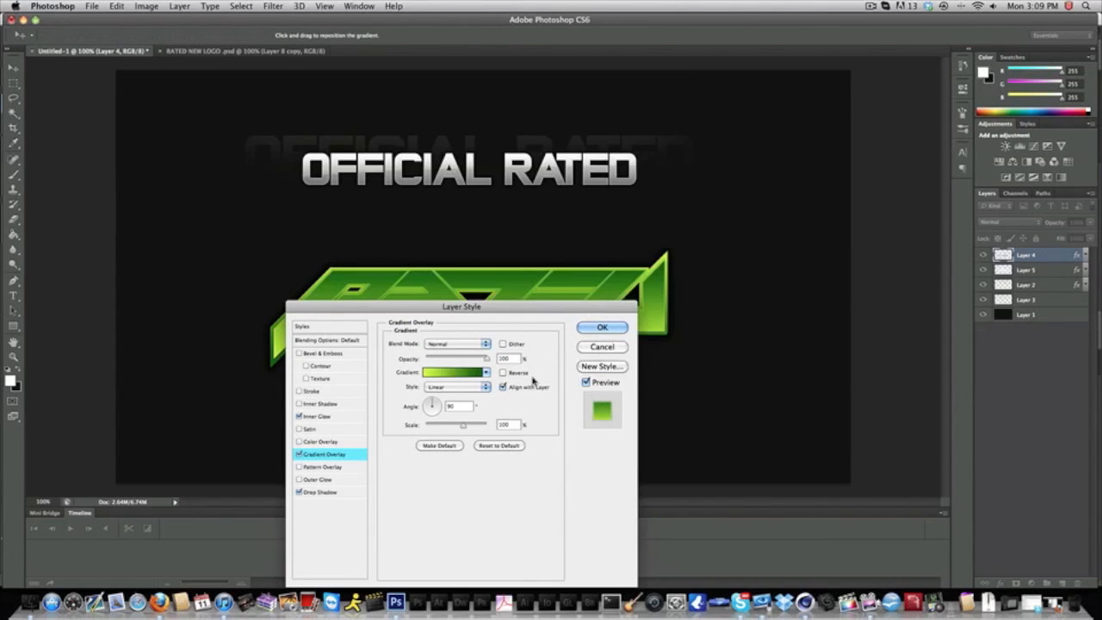
key(Return)
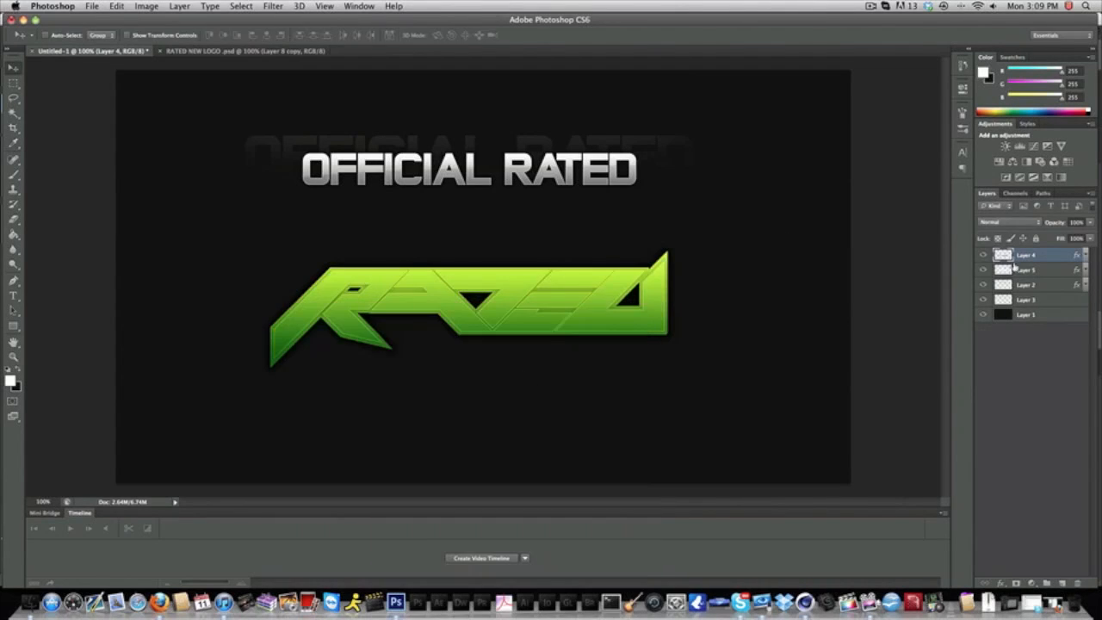
Try a white-to-grey preset for the outline layer's Gradient Overlay with Reverse turned off.
click(1022, 271)
click(999, 583)
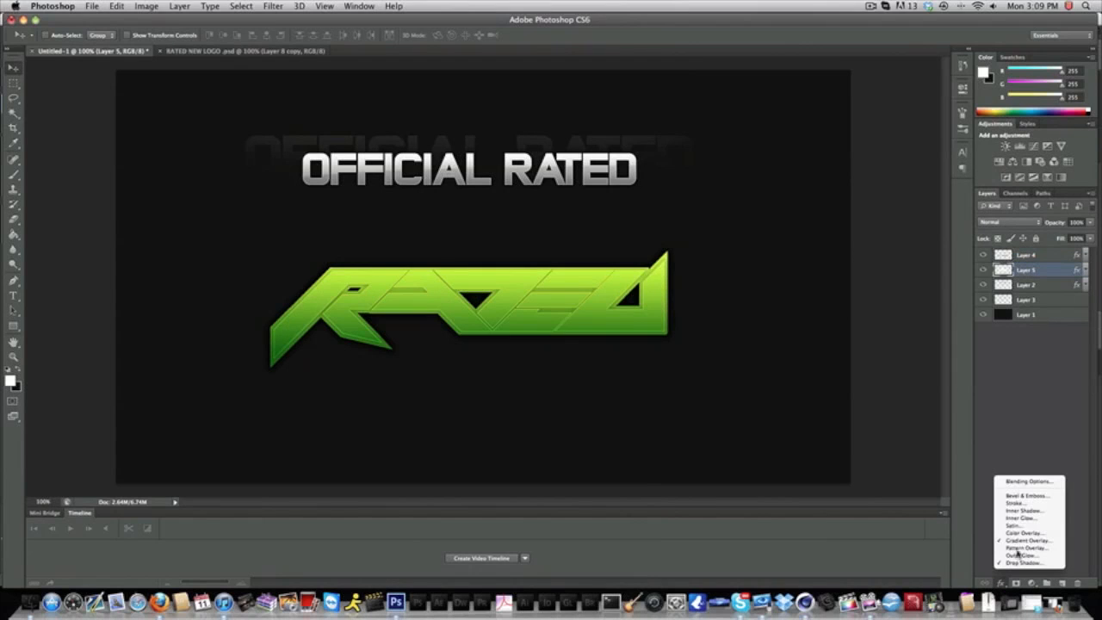
click(1024, 551)
click(469, 372)
scroll(740, 220, down, 3)
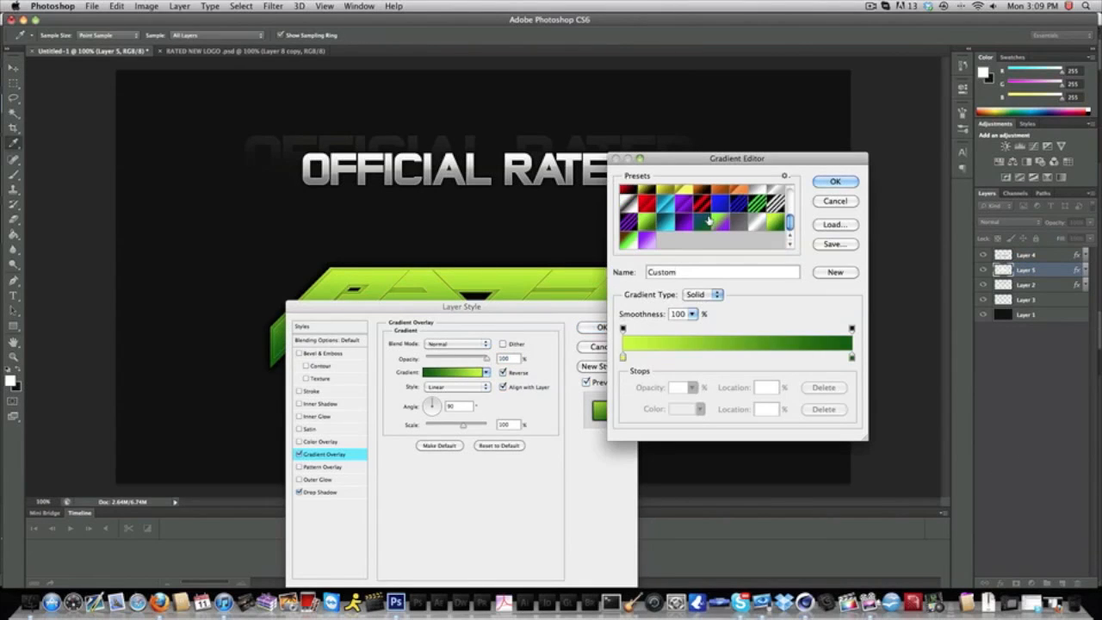
click(758, 195)
key(Return)
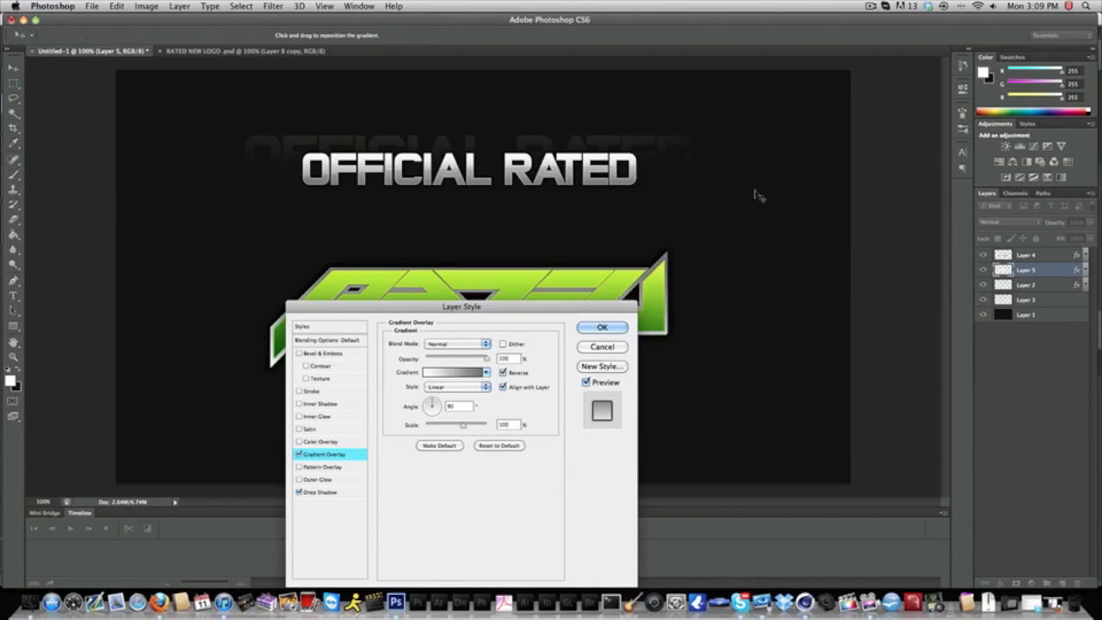
click(504, 374)
key(Return)
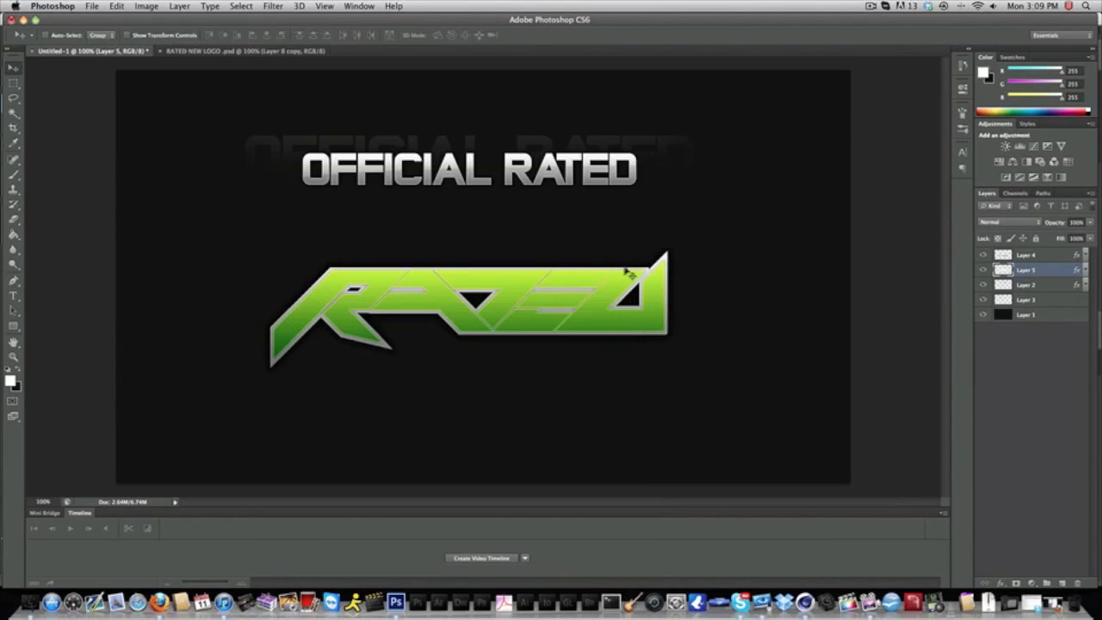
Replace the outline layer's Gradient Overlay with a Color Overlay in a near-black colour sampled from the canvas.
click(997, 583)
click(1024, 541)
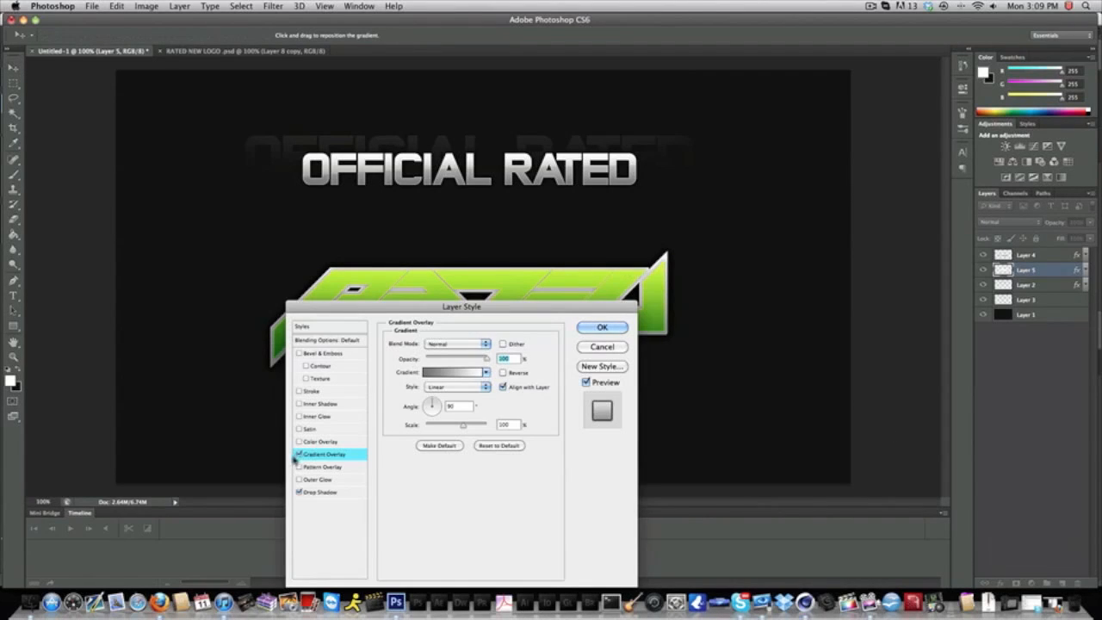
click(323, 441)
click(503, 344)
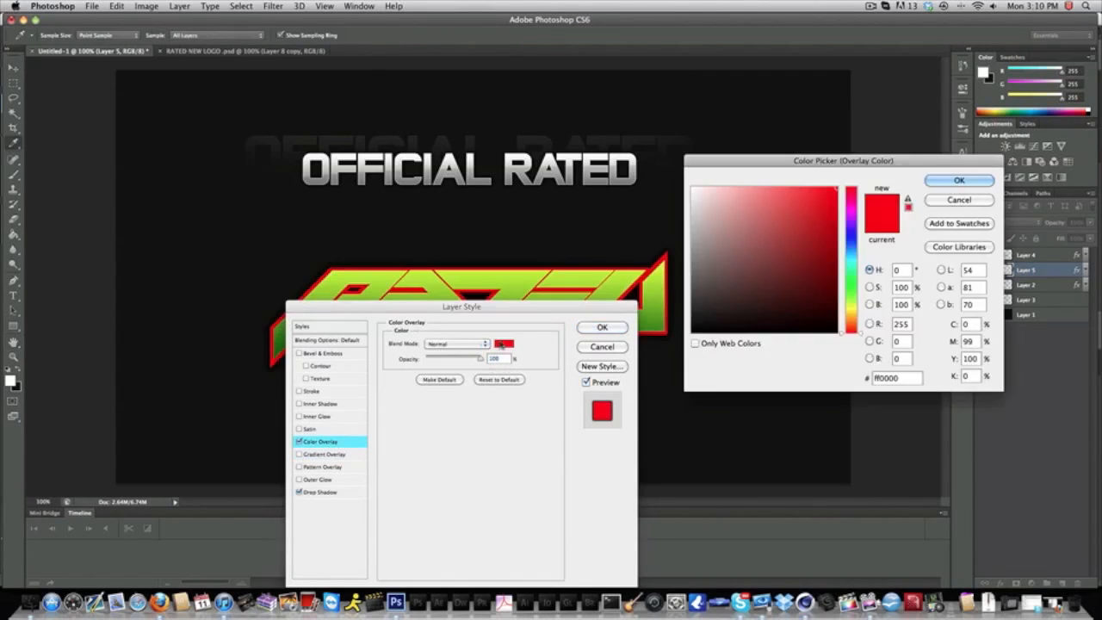
click(511, 256)
click(958, 180)
click(602, 327)
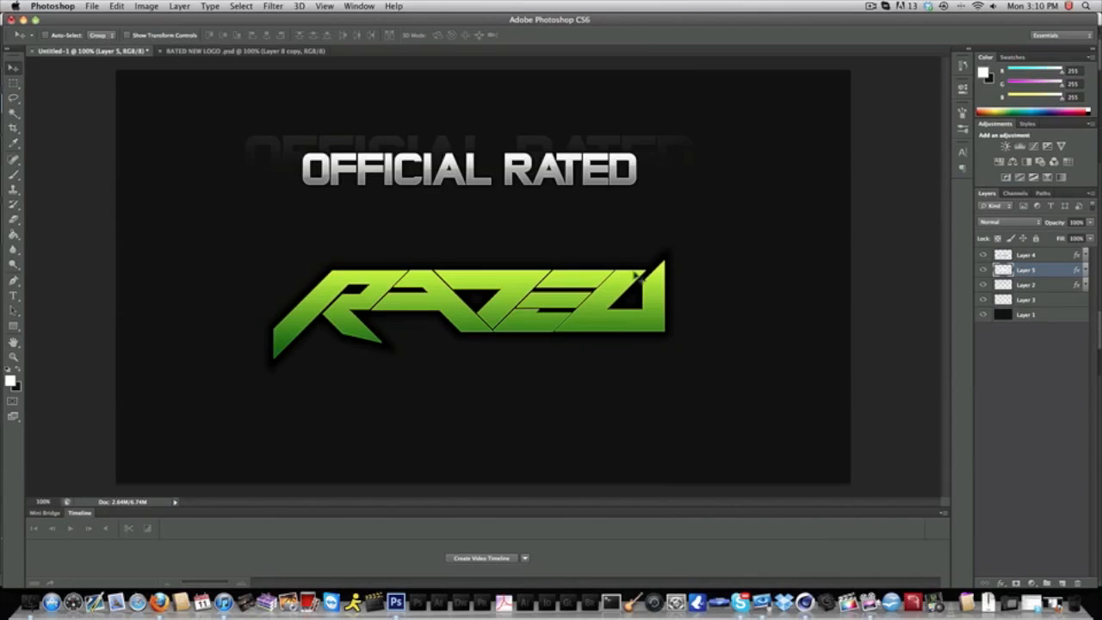
Hide and show the letters layer to inspect the outline beneath it.
click(1037, 259)
click(983, 256)
click(983, 256)
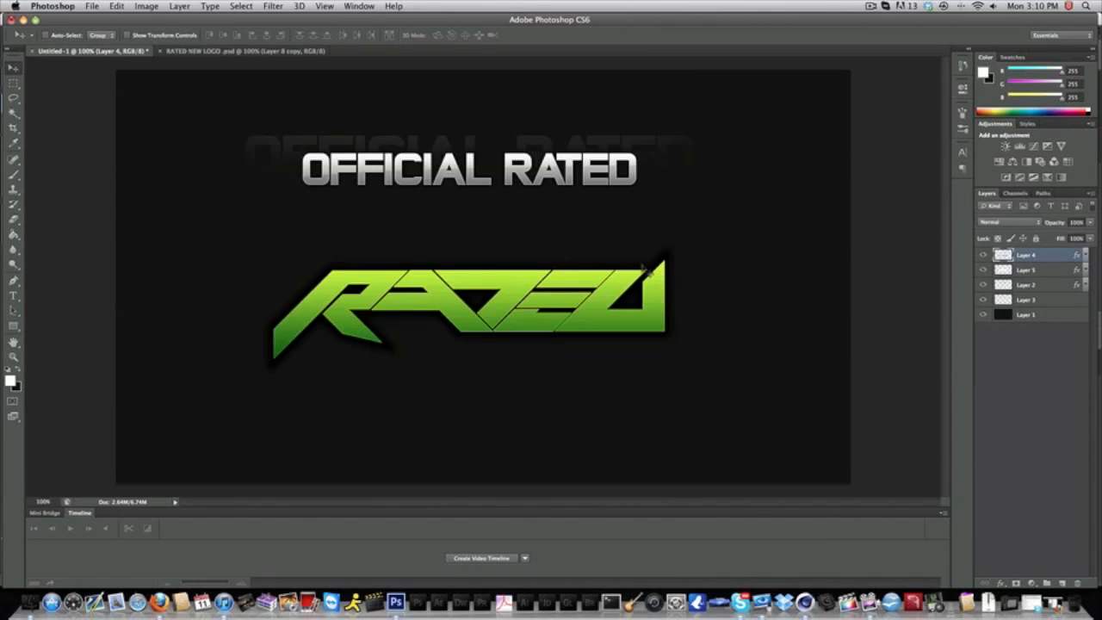
click(13, 295)
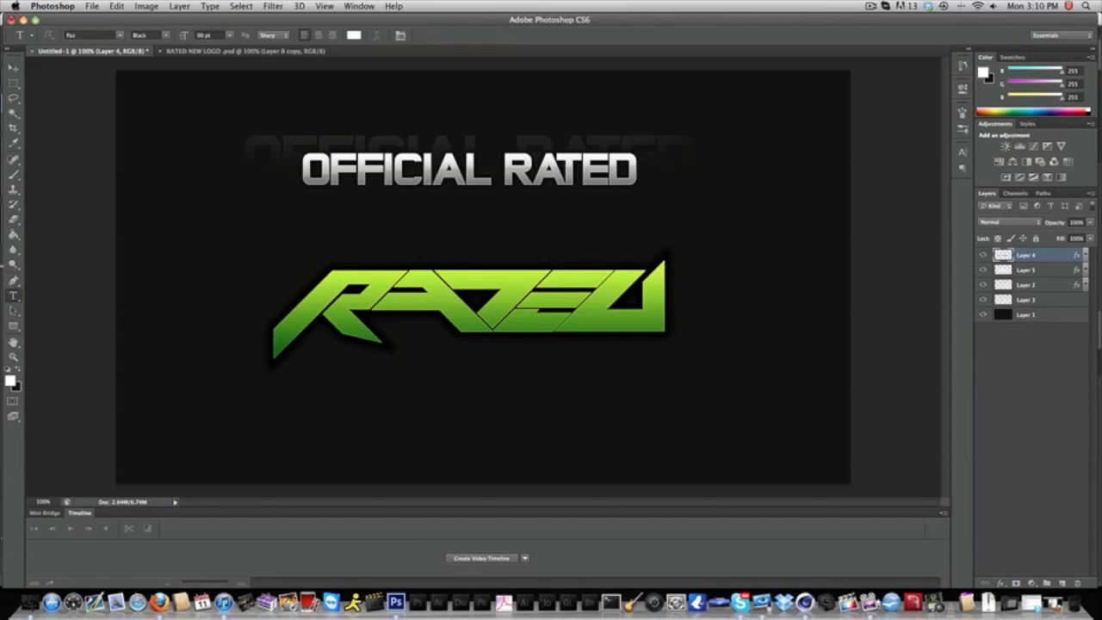
click(873, 5)
click(872, 5)
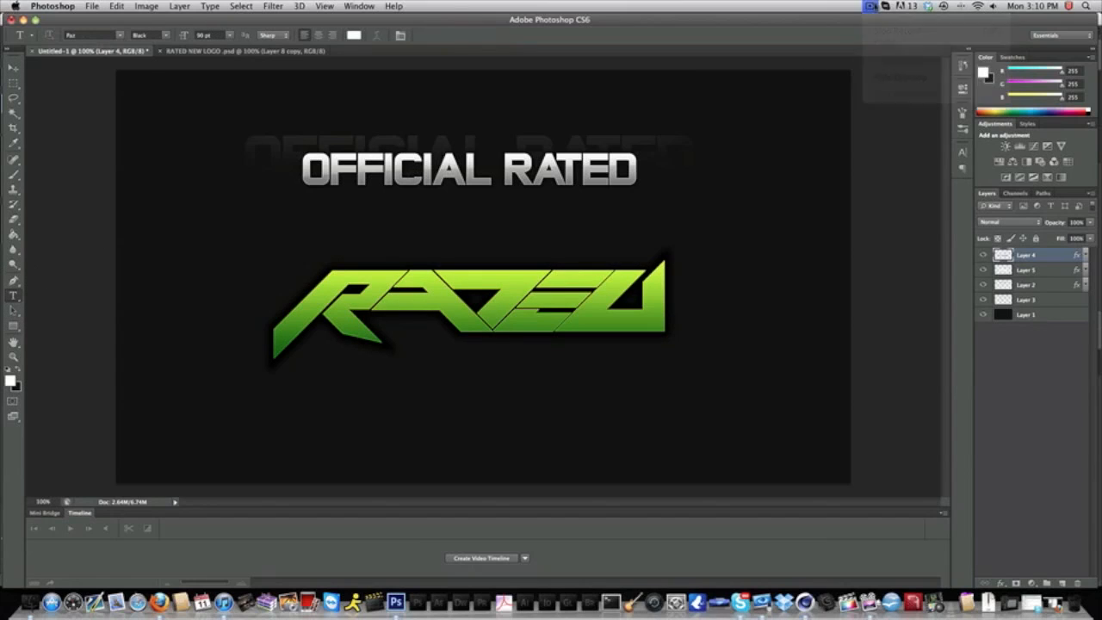
Move the logo's letters and outline layers up together to just below the OFFICIAL RATED text.
click(12, 69)
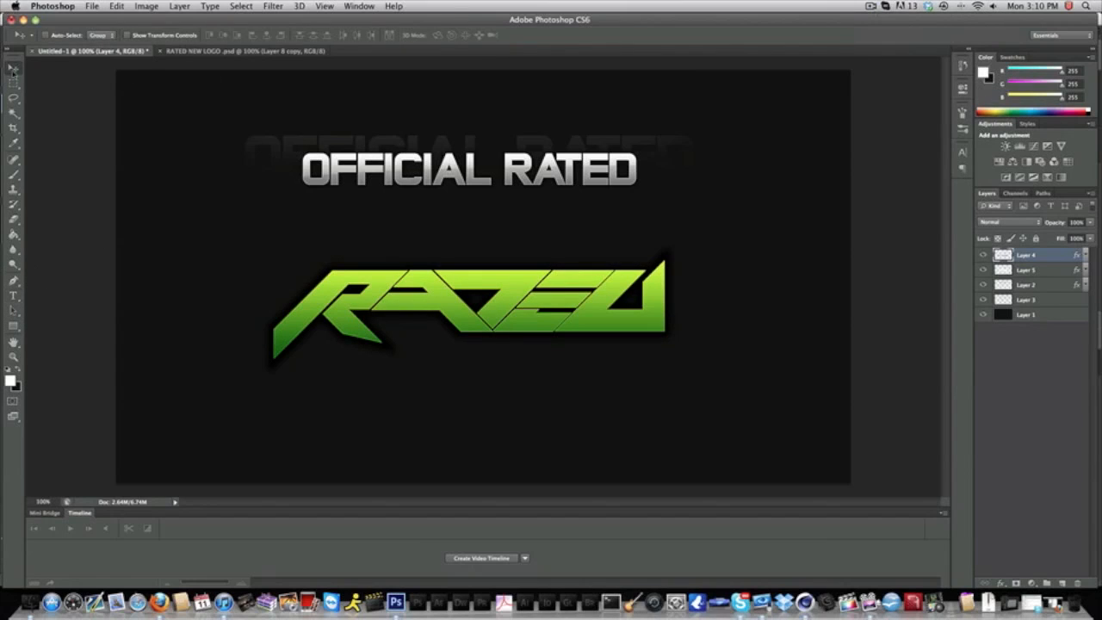
shift+click(1024, 270)
drag(525, 323, 525, 271)
click(1020, 259)
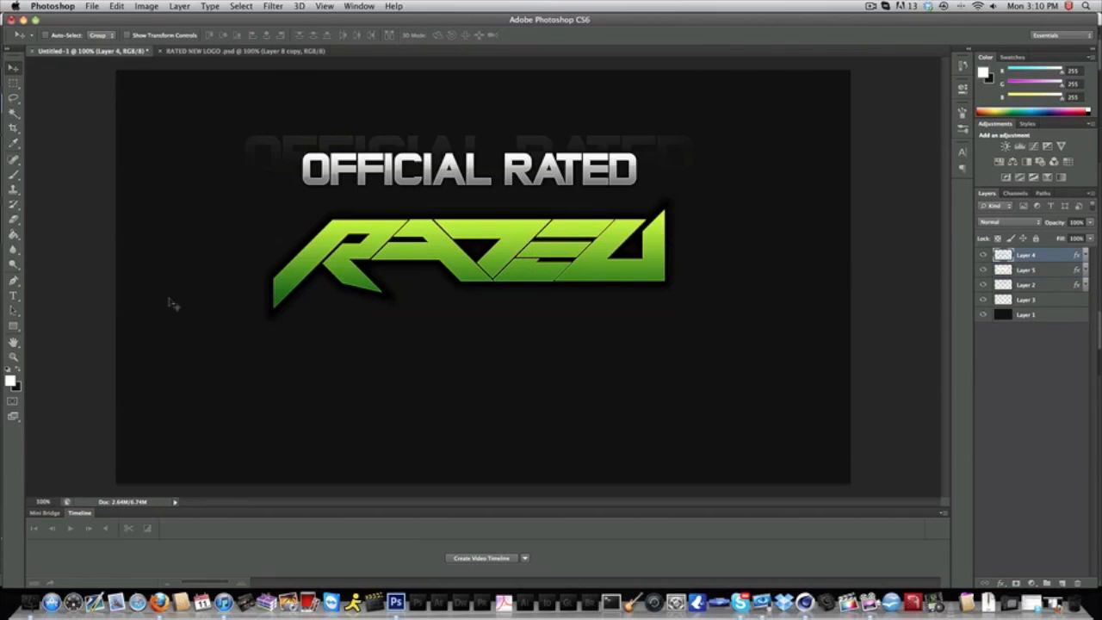
Close the RATED NEW LOGO .psd document.
click(13, 295)
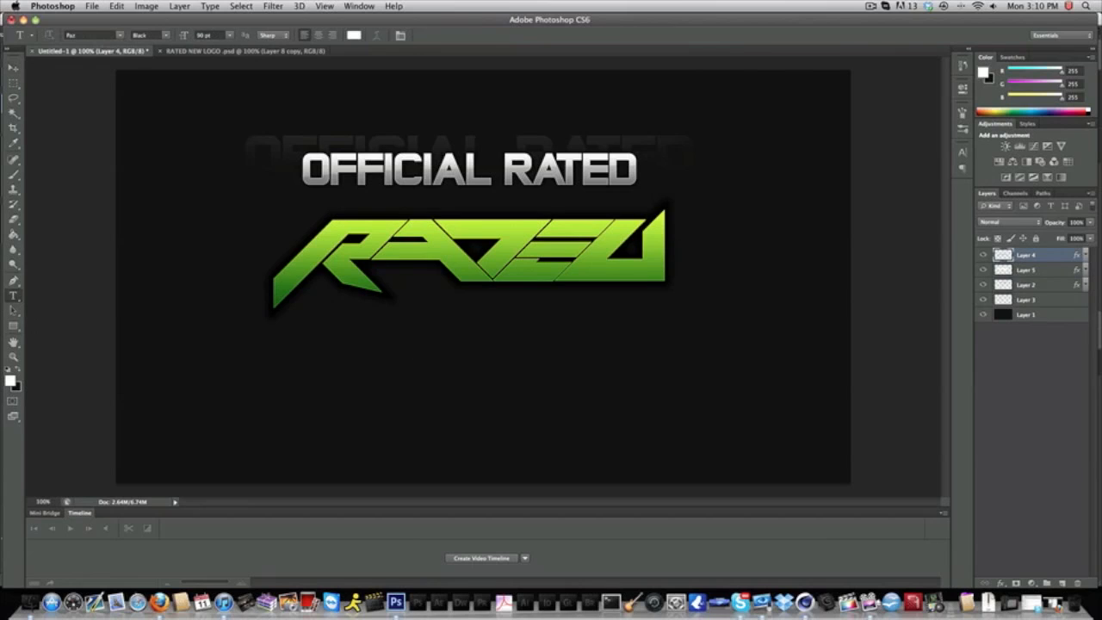
key(v)
click(172, 51)
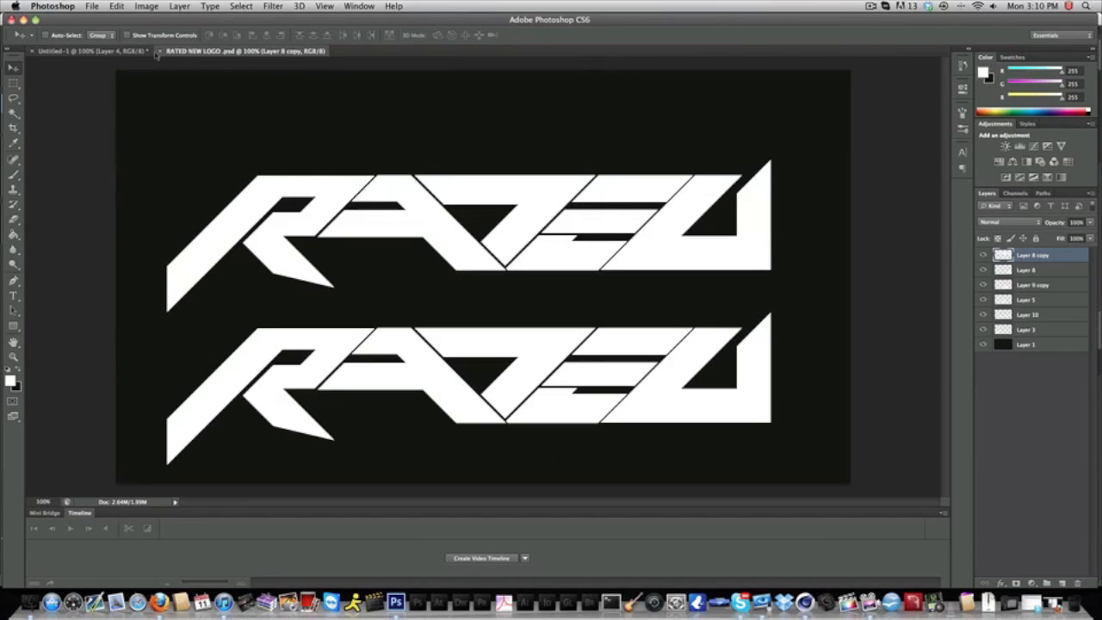
click(159, 51)
Open Rated-2D.png from the Rated Logo v2 folder.
click(91, 6)
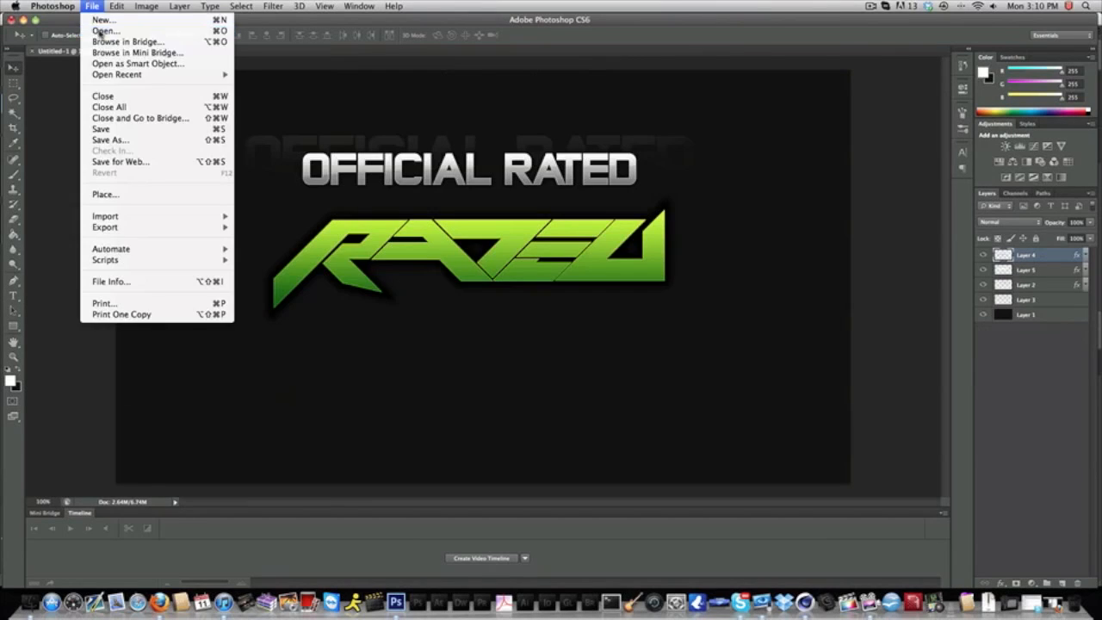
click(661, 135)
click(508, 168)
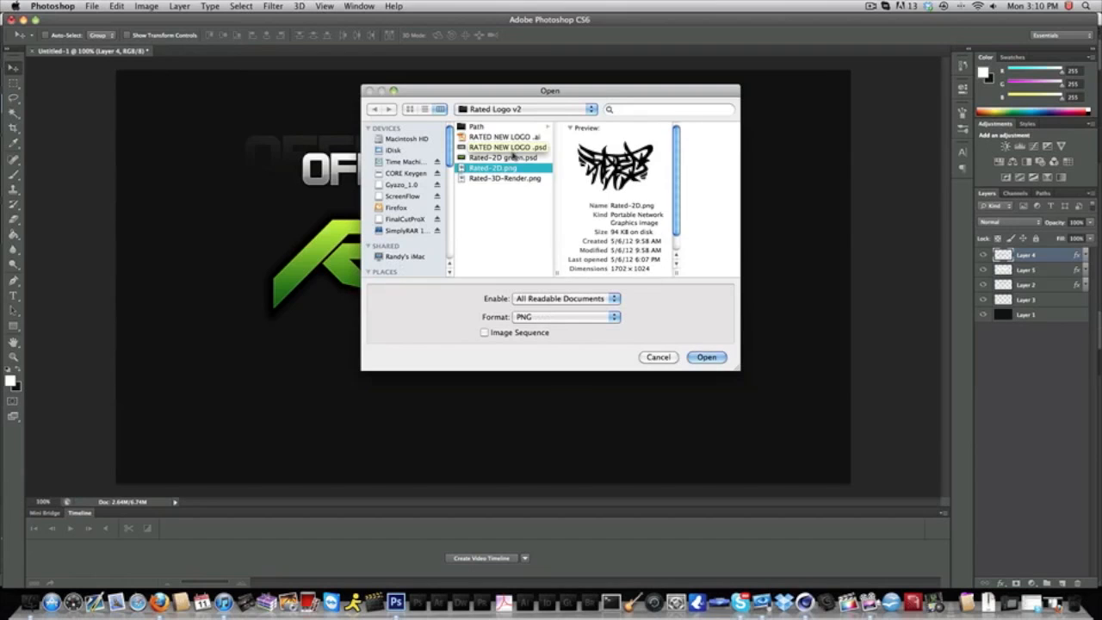
click(509, 177)
click(520, 159)
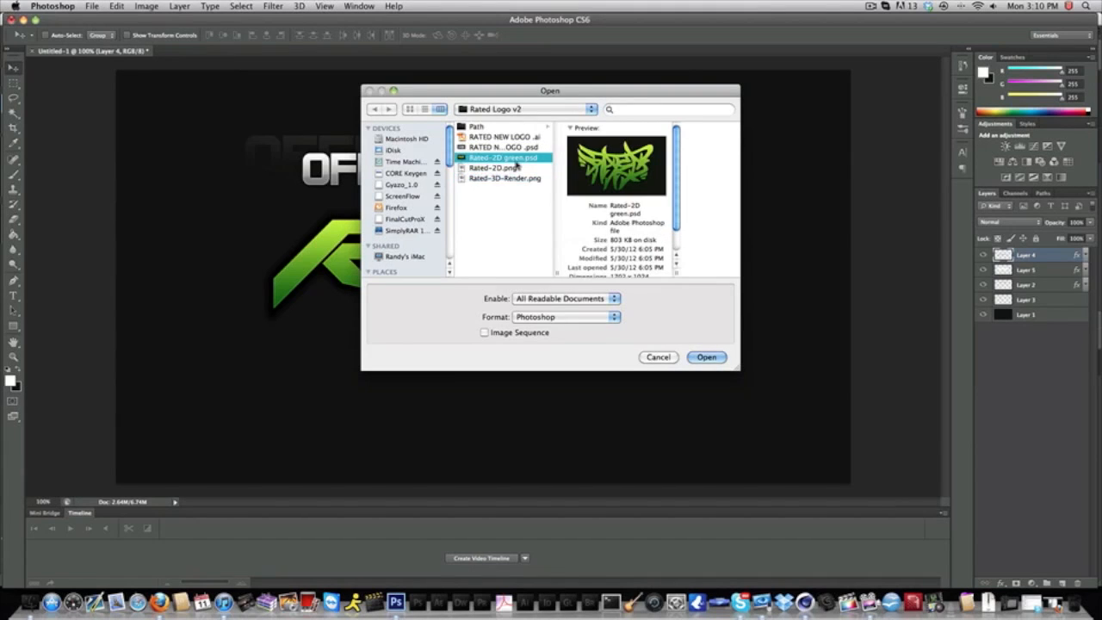
click(518, 148)
click(518, 160)
click(511, 138)
click(511, 169)
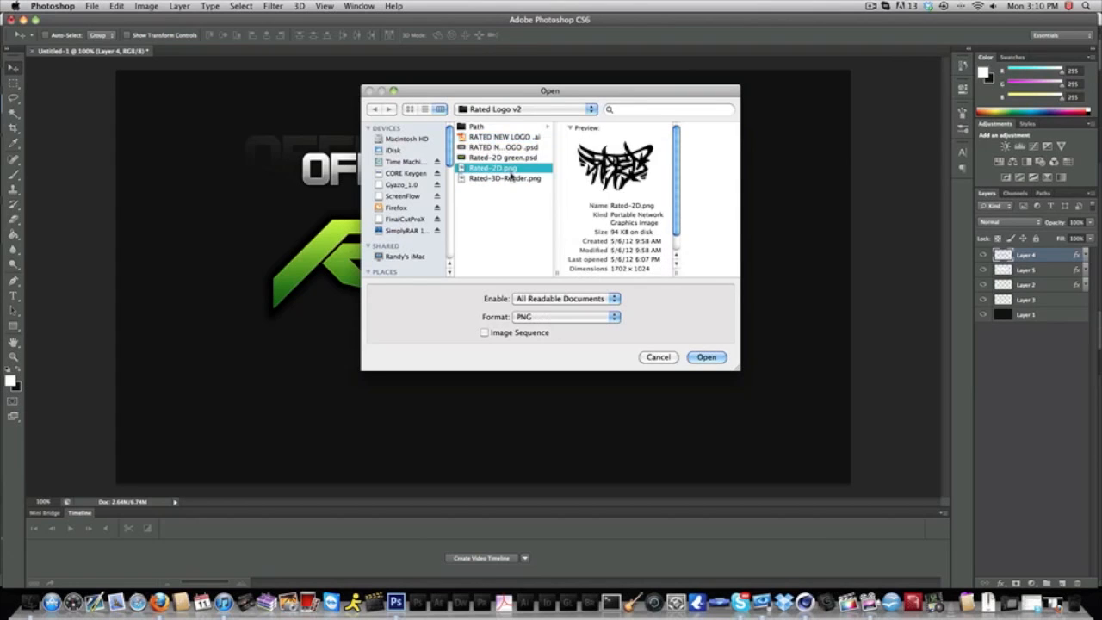
key(Return)
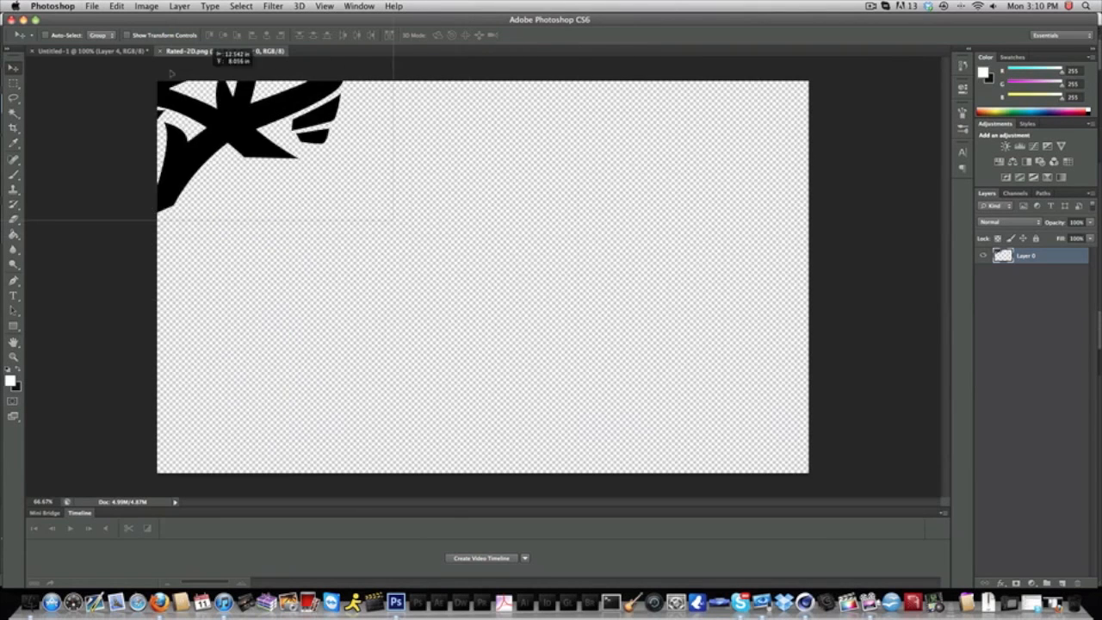
Bring the black graffiti logo into the Untitled-1 document and invert its color to white.
click(118, 50)
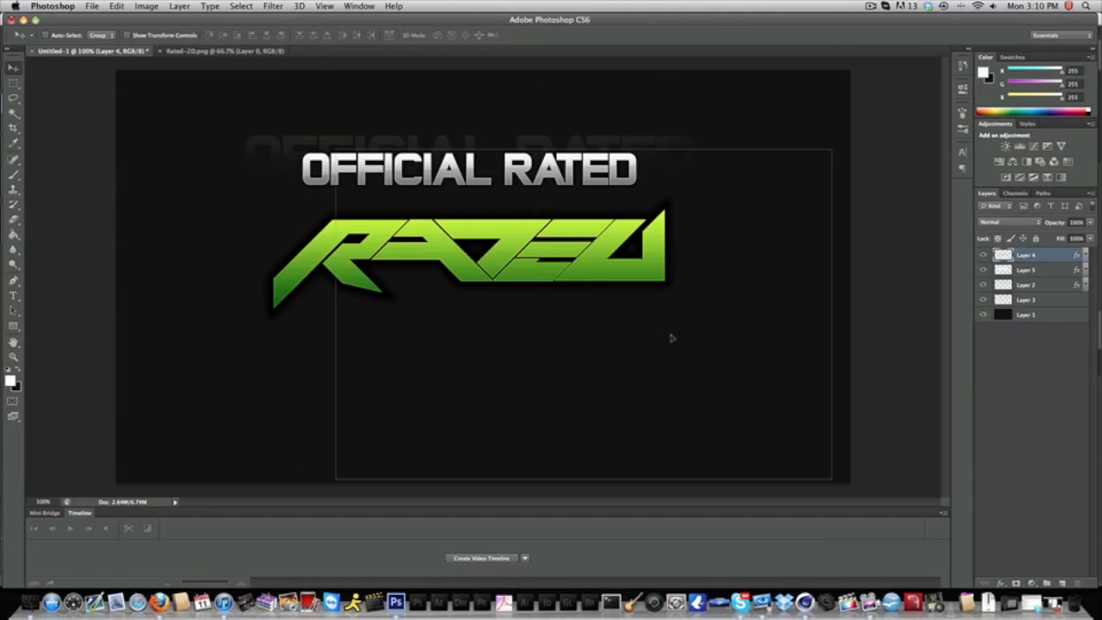
key(super+i)
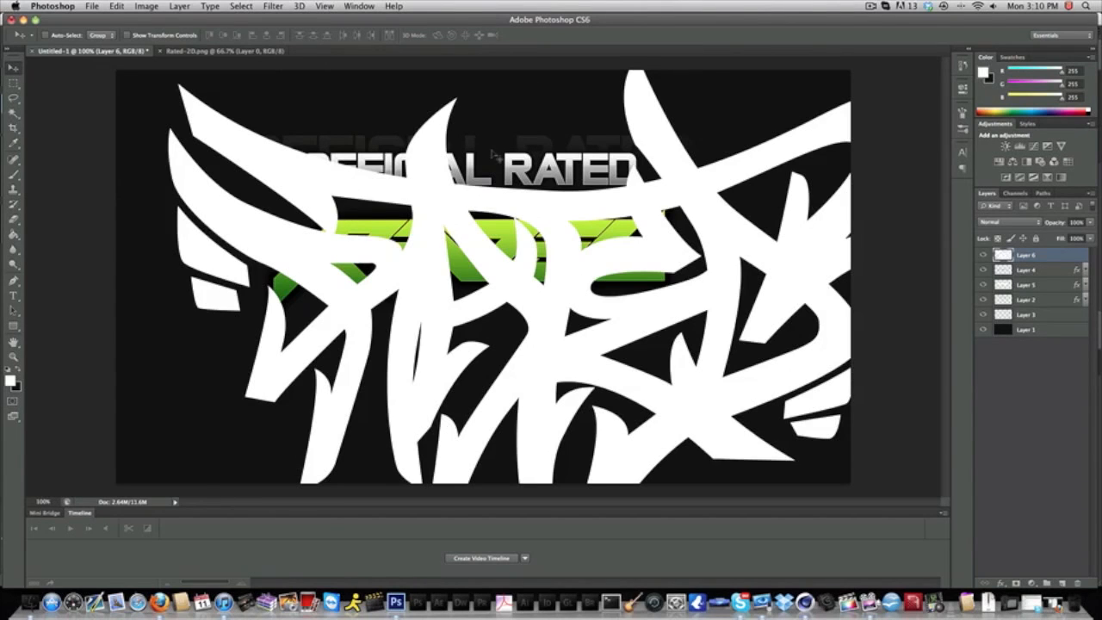
Scale the white graffiti logo down to about 32% and position it centered just below the green RATED logo.
key(super+t)
drag(175, 64, 390, 237)
drag(459, 271, 388, 326)
drag(331, 272, 341, 291)
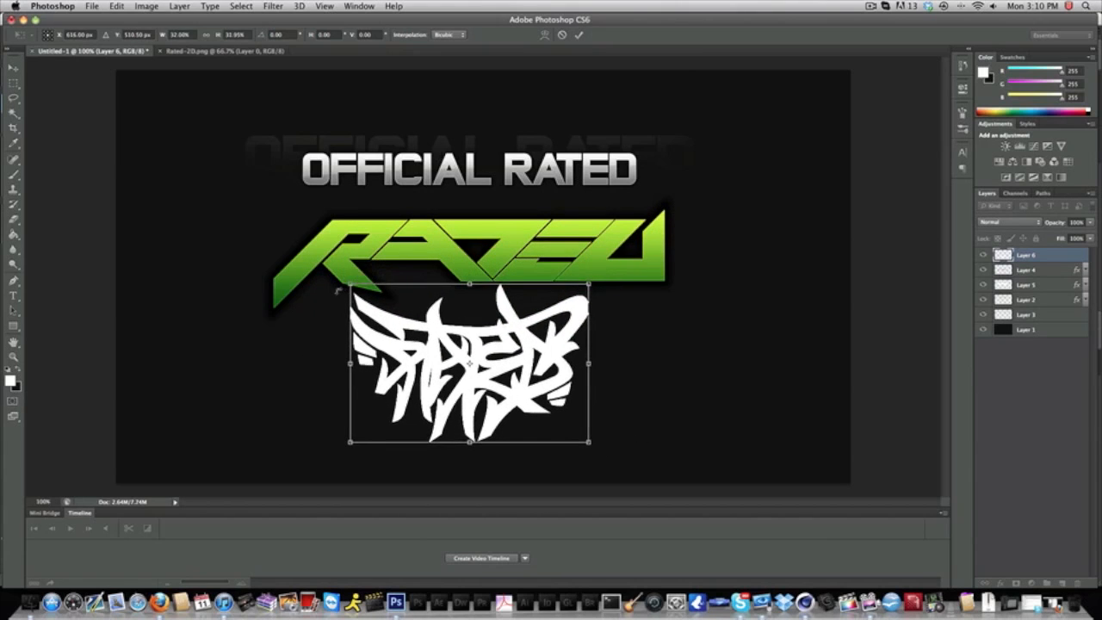
key(Return)
drag(401, 328, 411, 339)
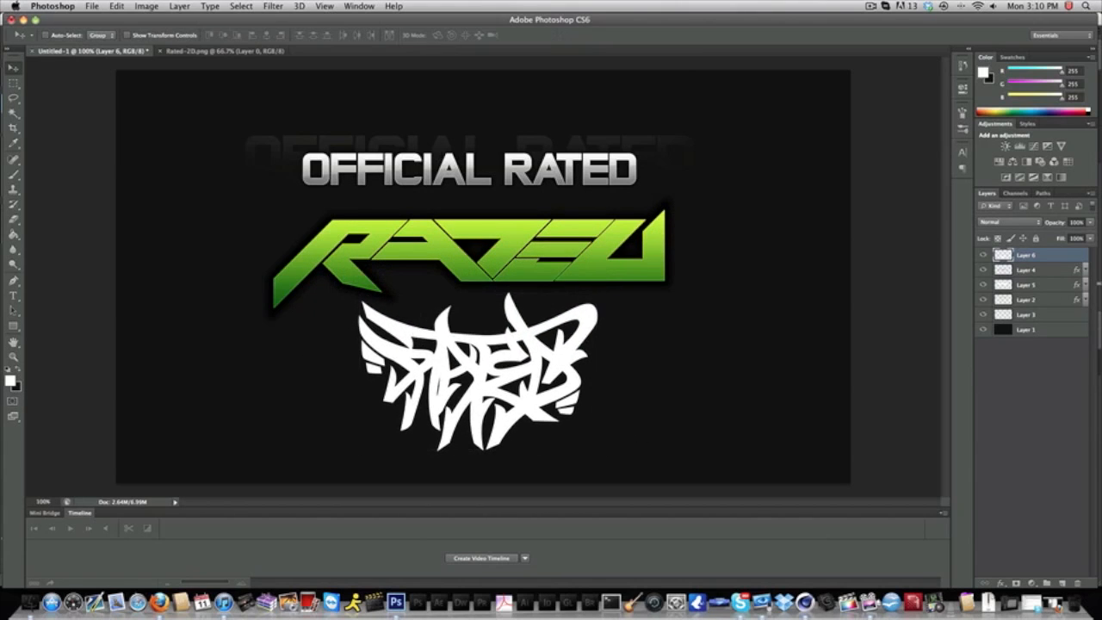
Add a Gradient Overlay to the graffiti logo using the grey-to-white gradient preset.
click(1001, 583)
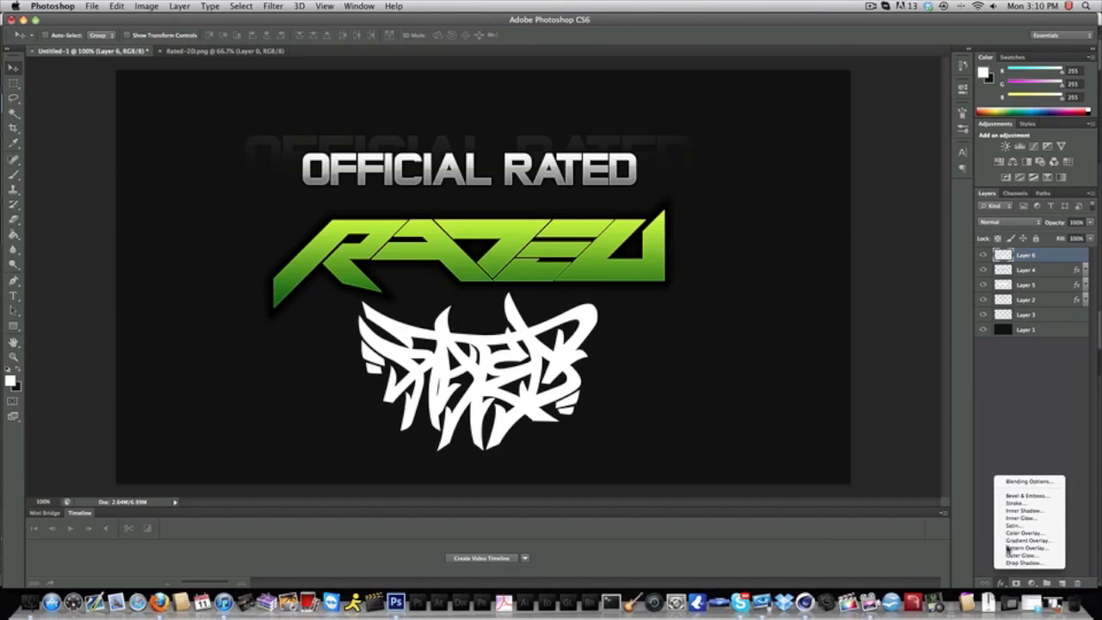
click(1010, 539)
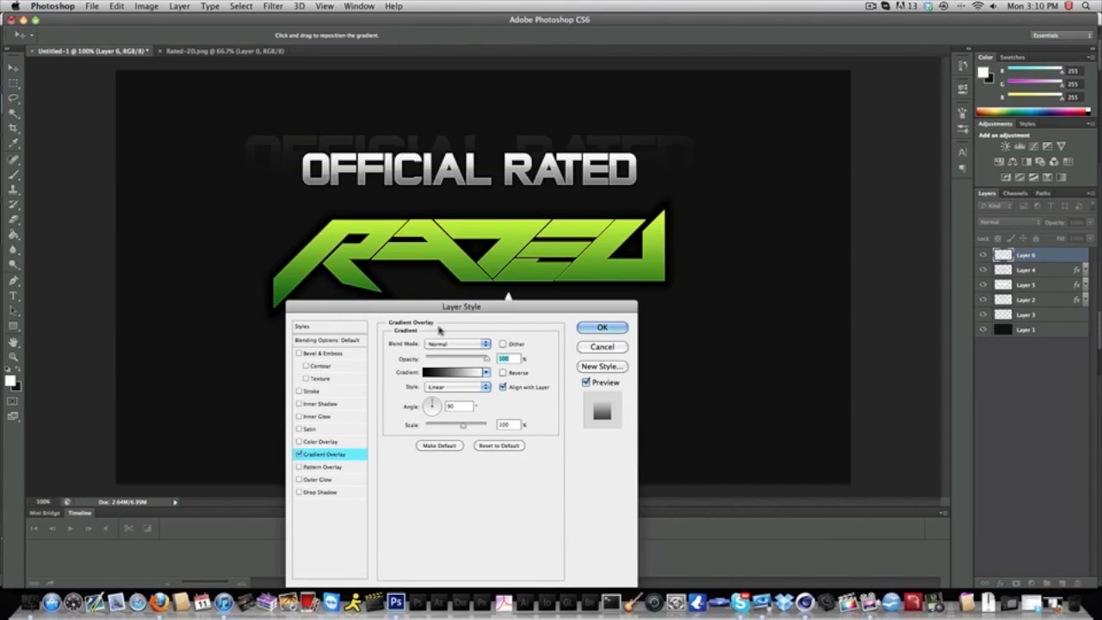
drag(489, 306, 856, 121)
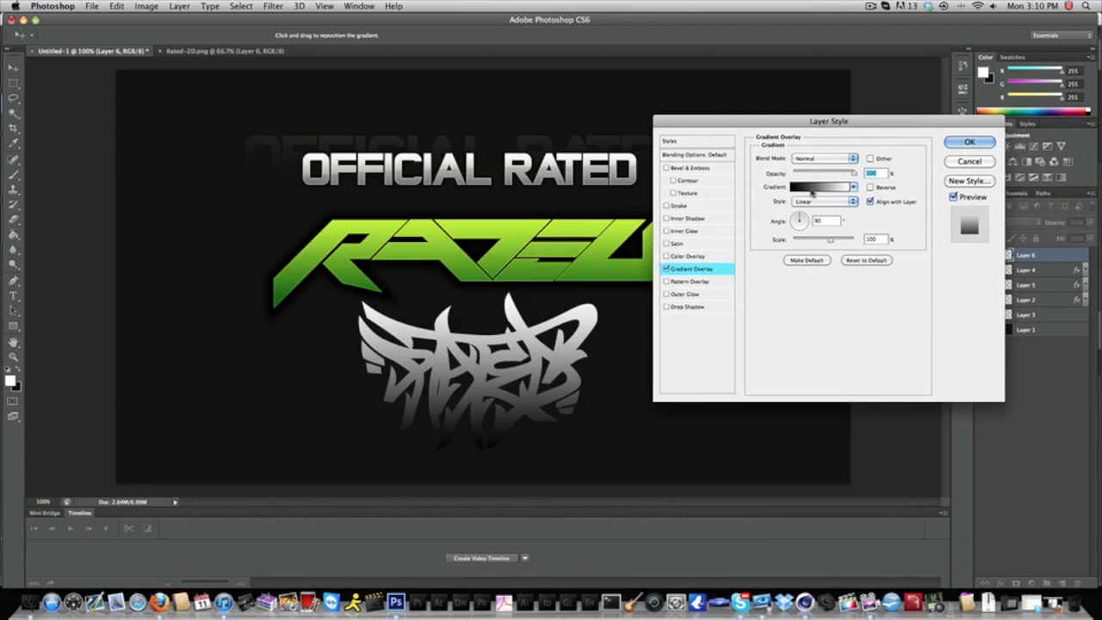
click(811, 191)
scroll(741, 219, down, 4)
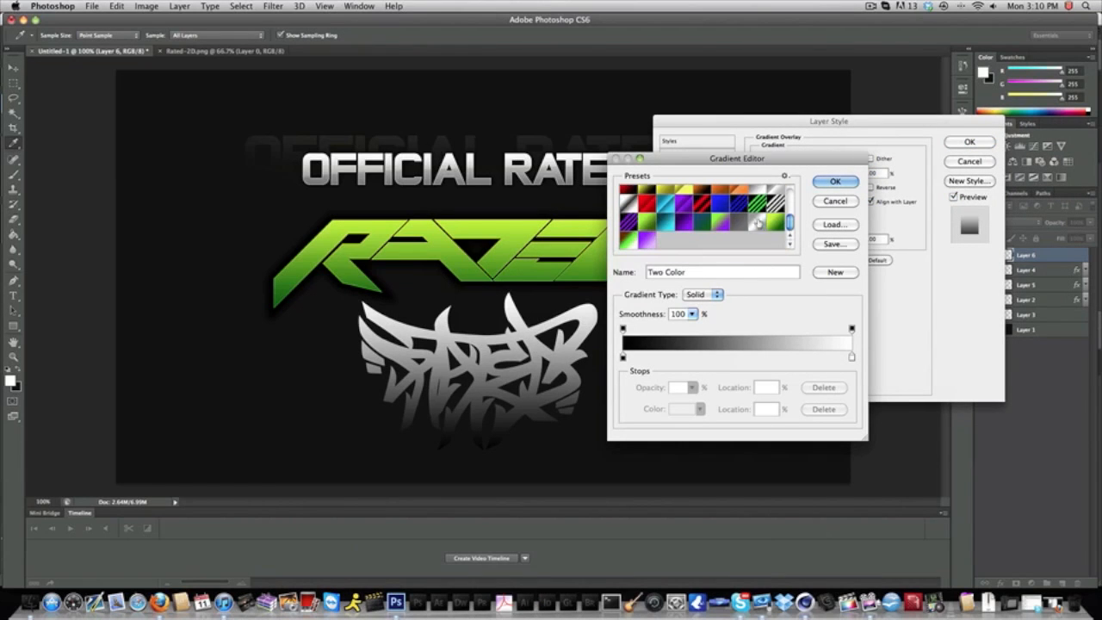
click(760, 223)
scroll(757, 219, up, 4)
click(761, 198)
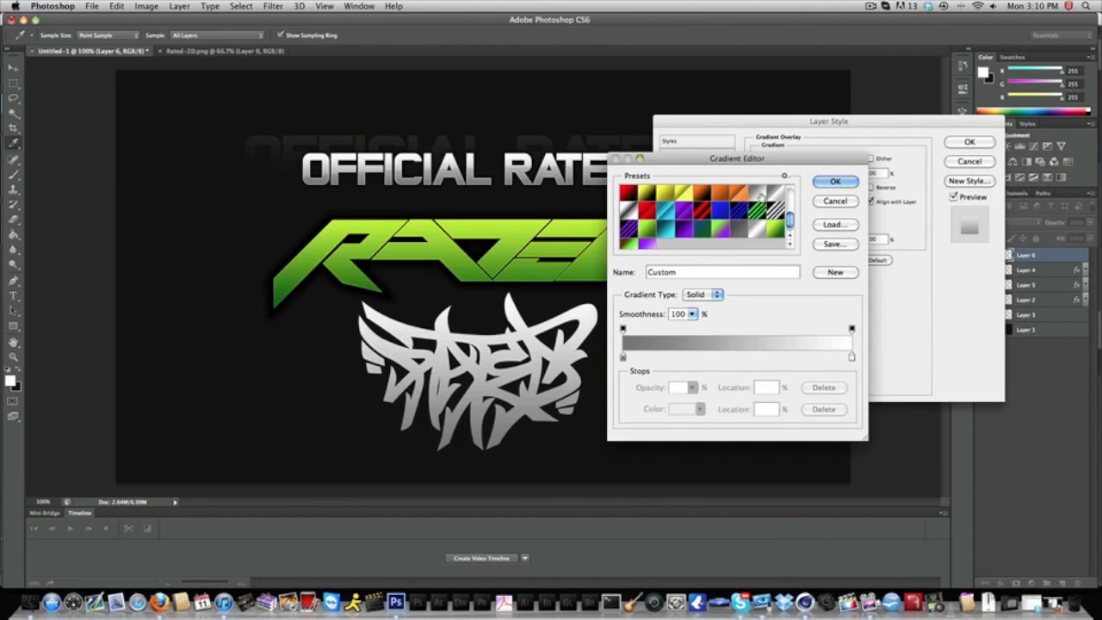
click(834, 181)
Shift the gradient slightly downward on the graffiti logo and apply the style with only the Gradient Overlay enabled.
drag(553, 381, 556, 403)
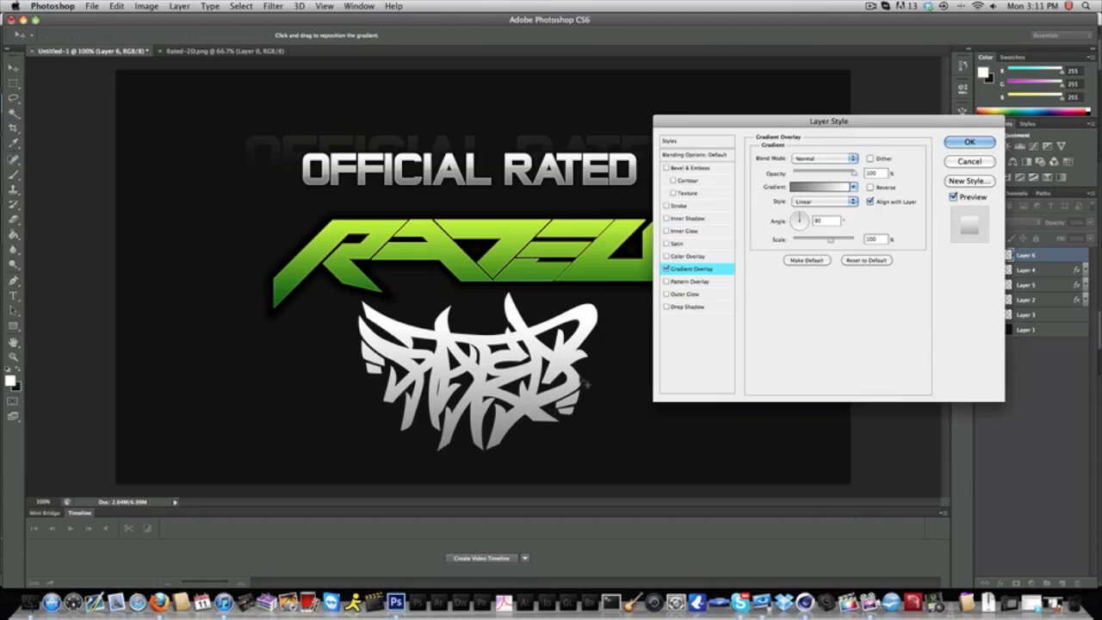
click(694, 307)
click(668, 307)
key(Return)
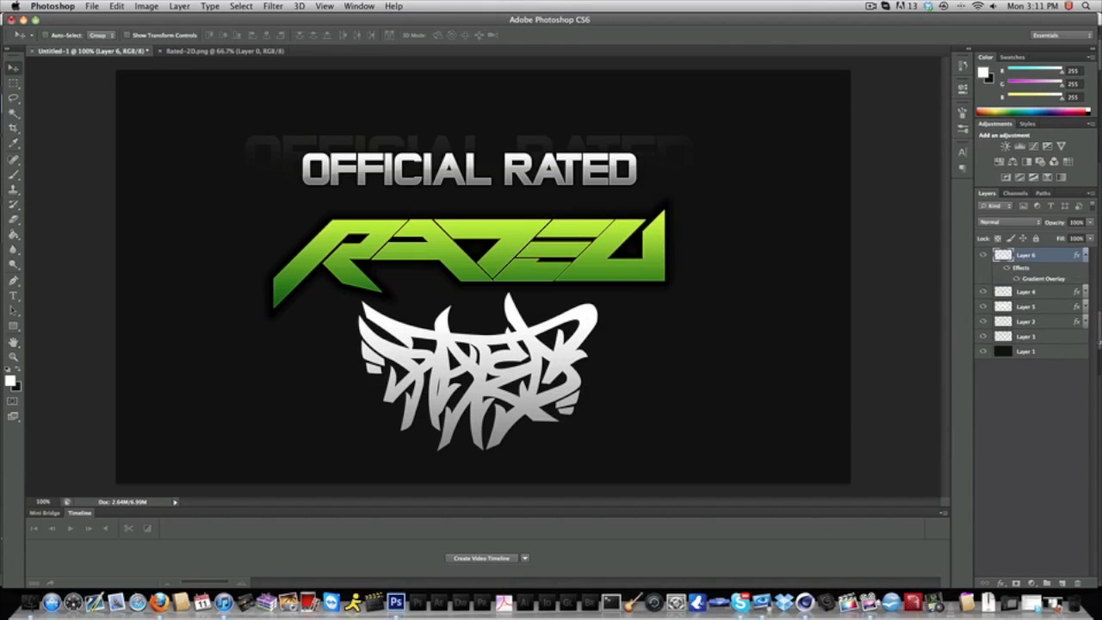
Create a new layer and merge it with the graffiti logo layer to flatten the gradient style.
click(1061, 584)
right_click(1030, 281)
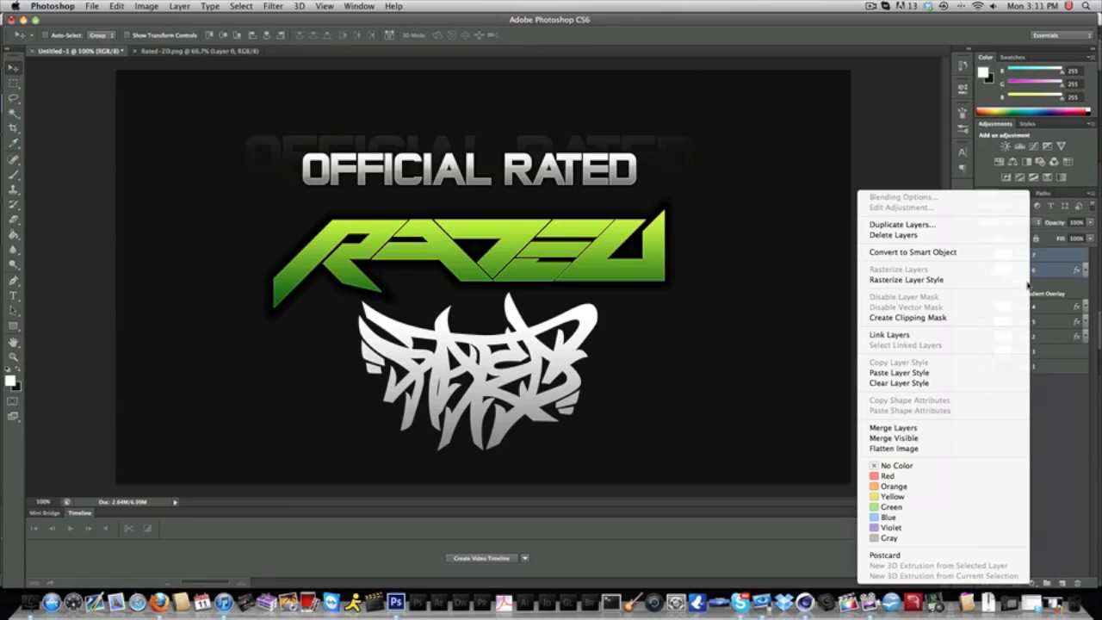
click(946, 429)
Give the merged graffiti logo an Inner Shadow and leave its Gradient Overlay disabled.
click(999, 582)
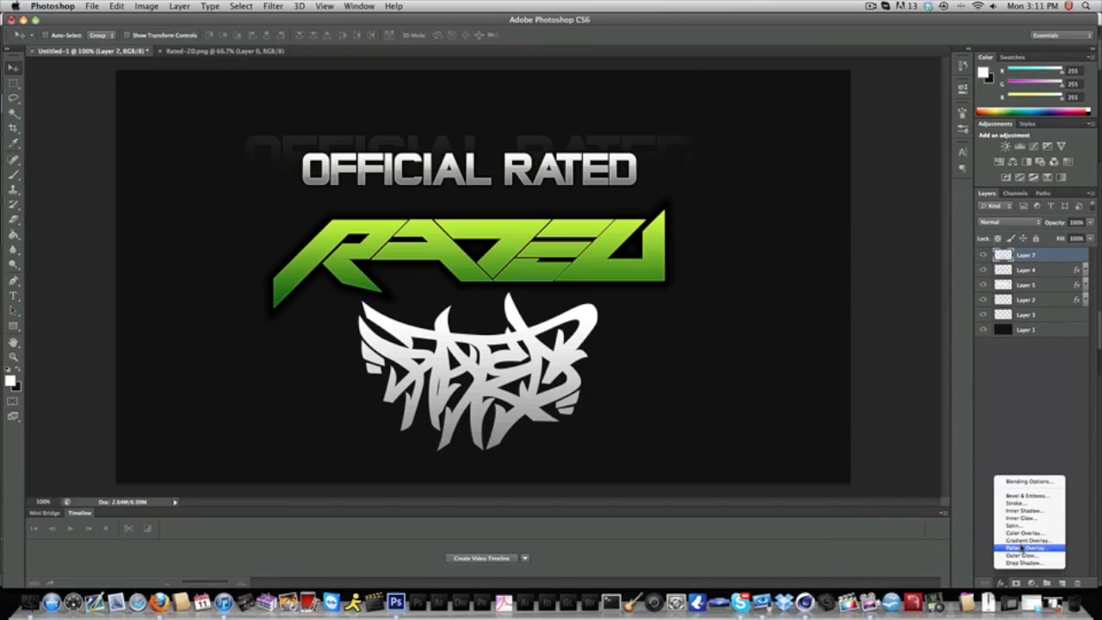
click(1020, 542)
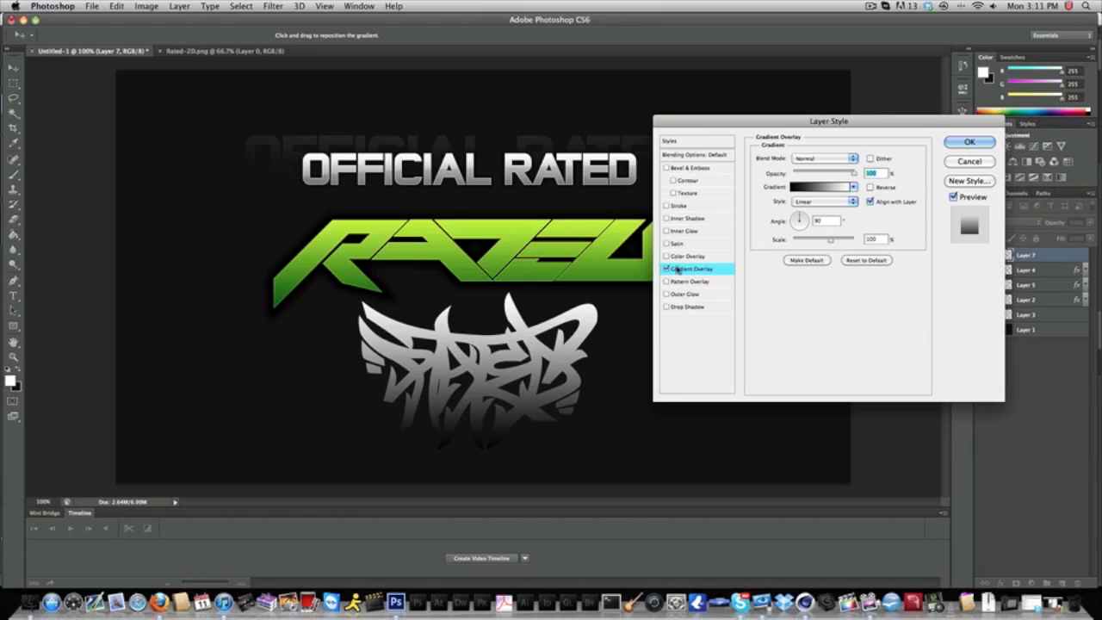
click(667, 269)
click(681, 219)
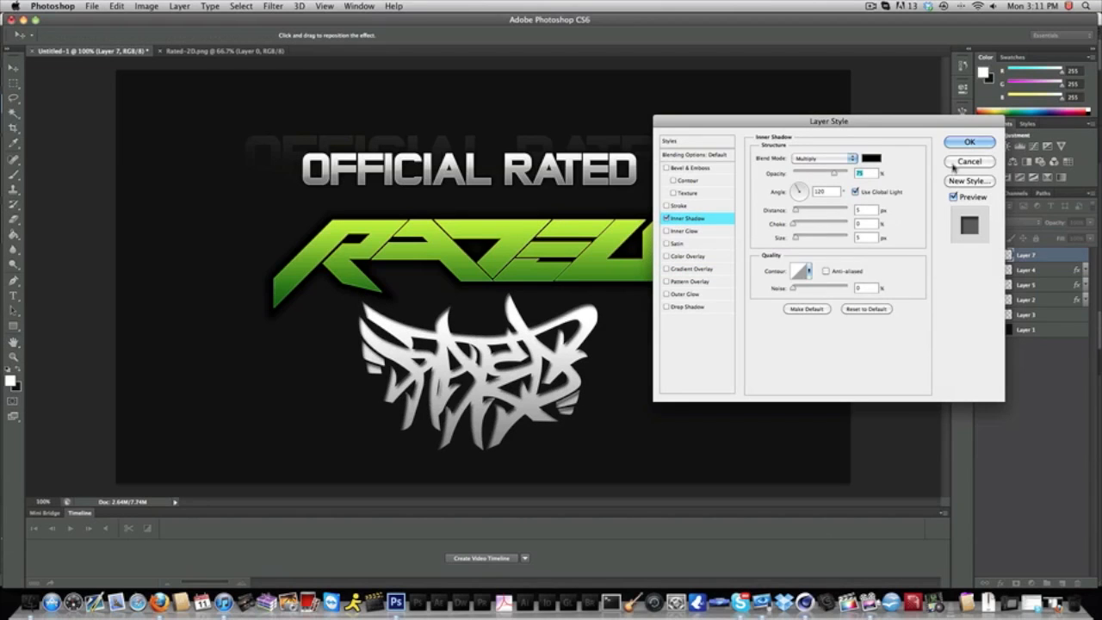
click(690, 269)
click(667, 268)
Add a Color Overlay to the graffiti logo in the near-black color sampled from the canvas background.
click(688, 256)
click(881, 160)
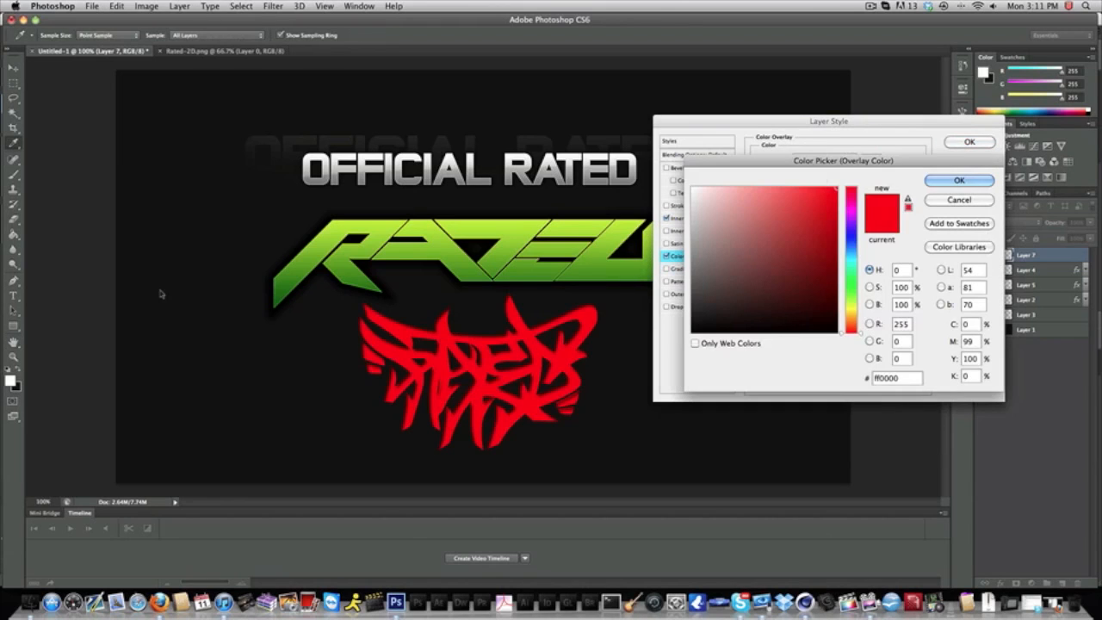
click(221, 178)
key(Return)
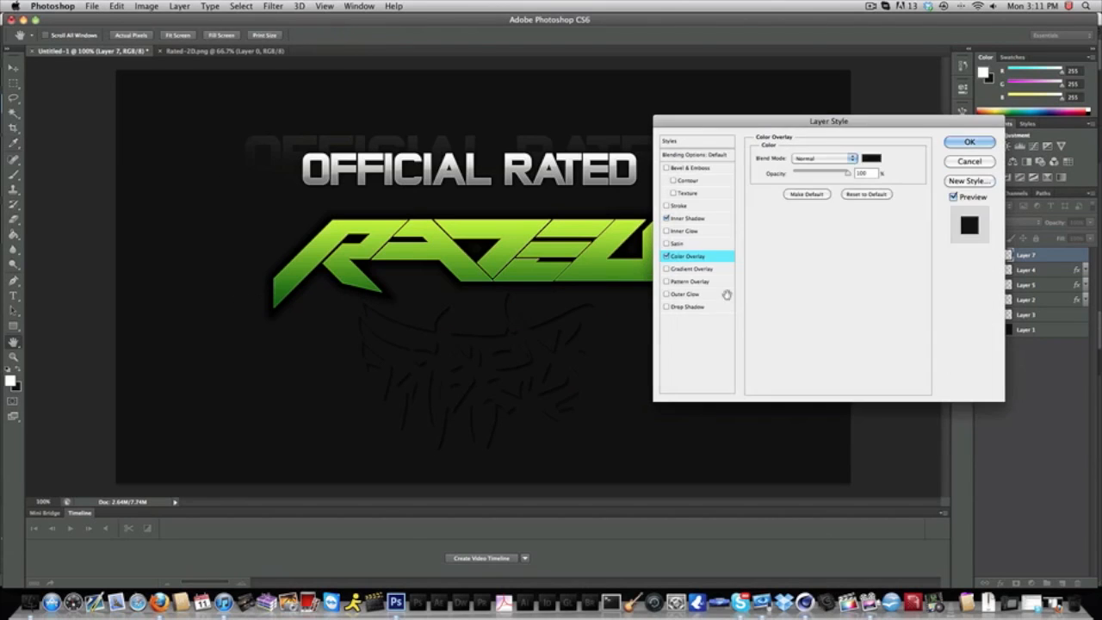
Set the Inner Shadow's angle to 90° without global light and raise its opacity to the maximum.
click(697, 220)
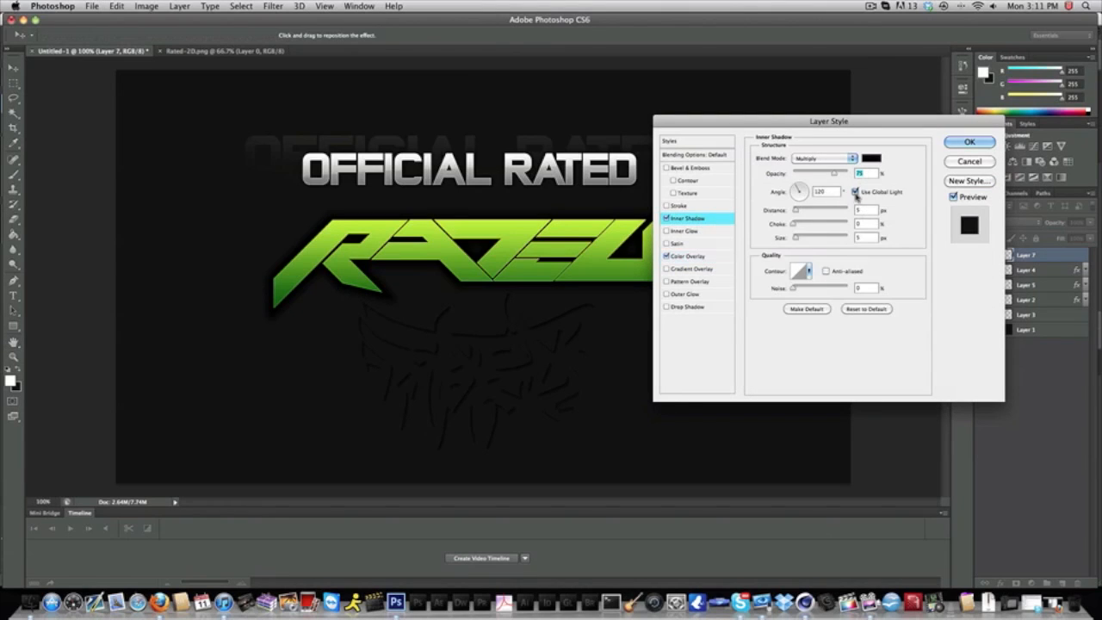
text(90)
drag(841, 174, 938, 169)
Add a white Drop Shadow to the graffiti logo with Overlay blend mode and 100% opacity.
click(687, 306)
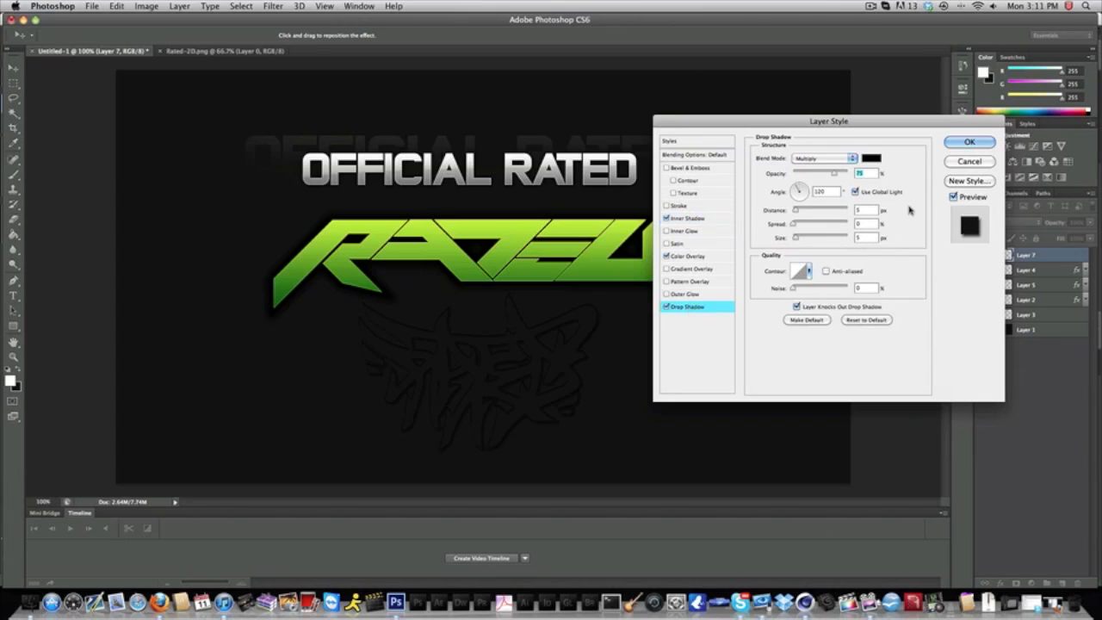
drag(835, 174, 910, 175)
click(870, 156)
drag(733, 204, 506, 19)
key(Return)
click(823, 158)
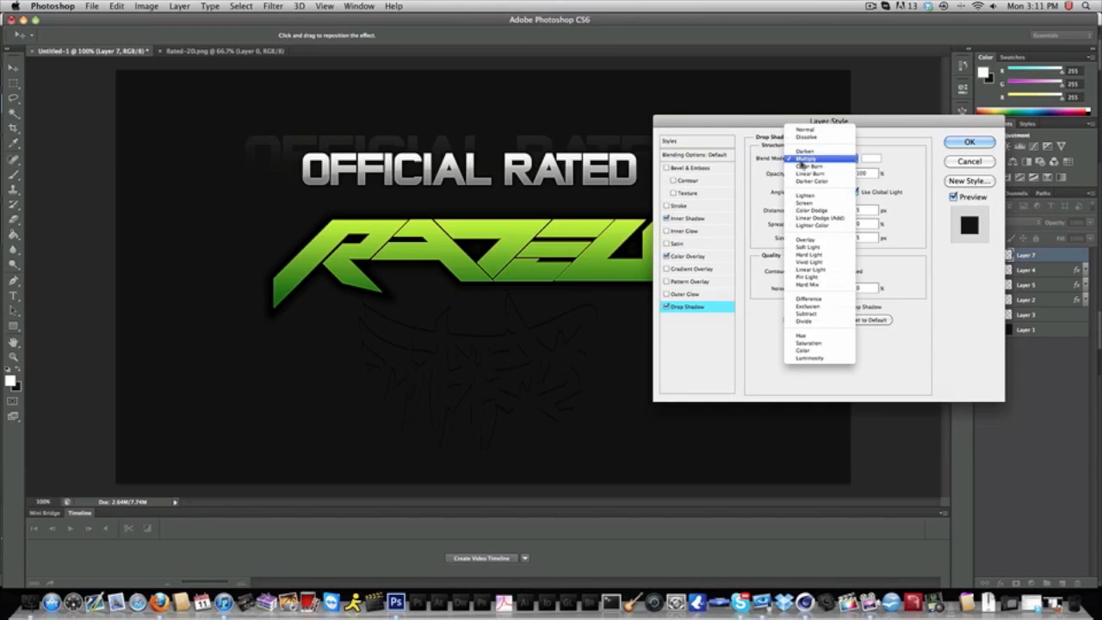
click(809, 239)
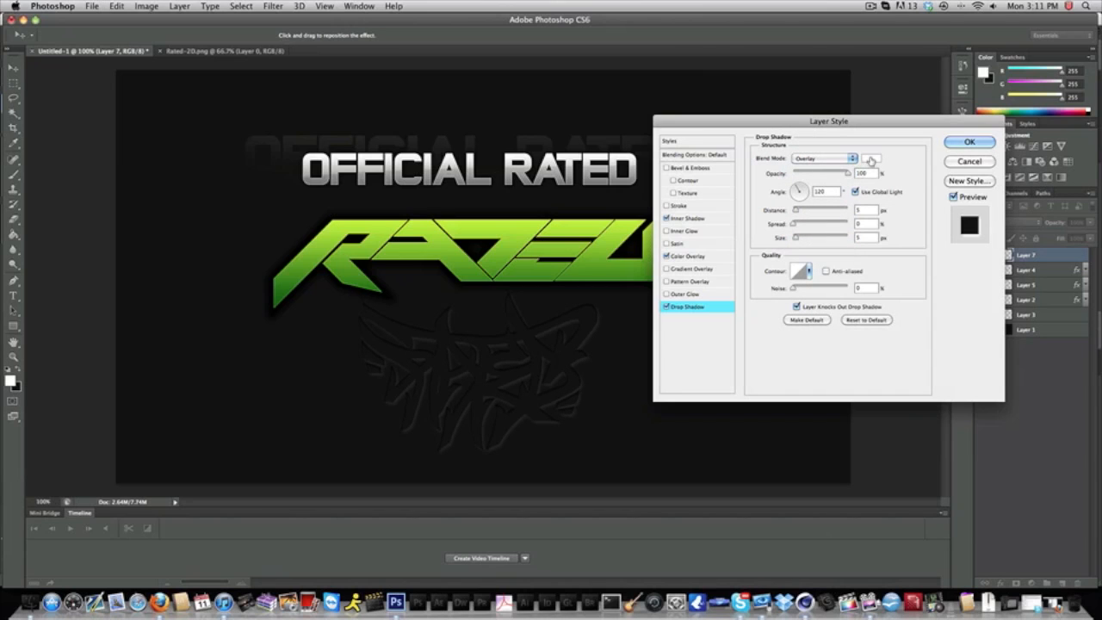
click(869, 160)
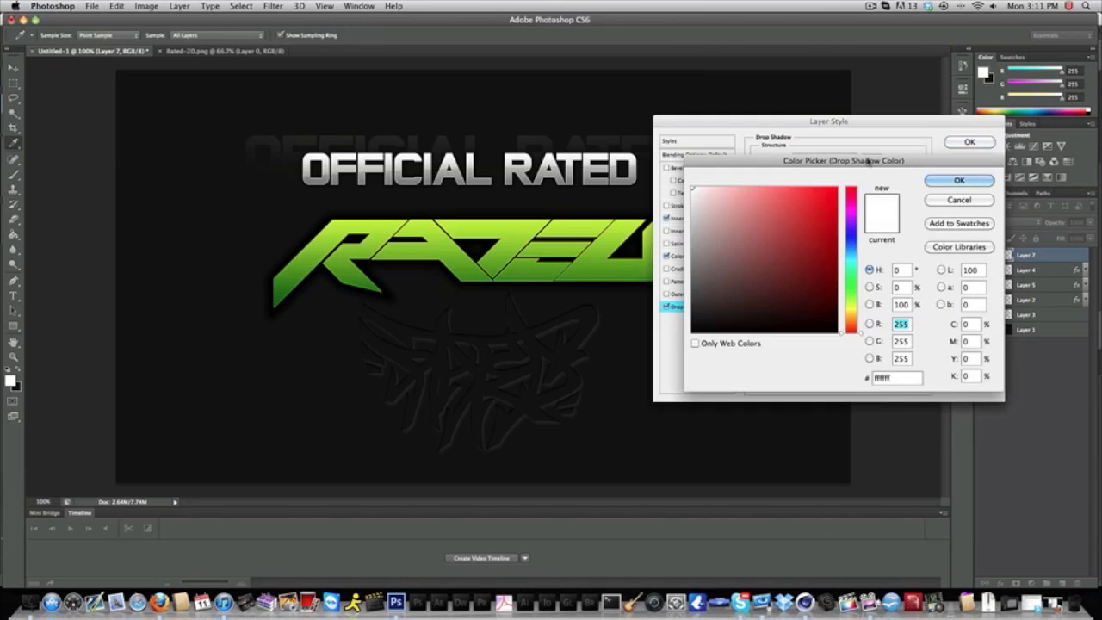
key(Return)
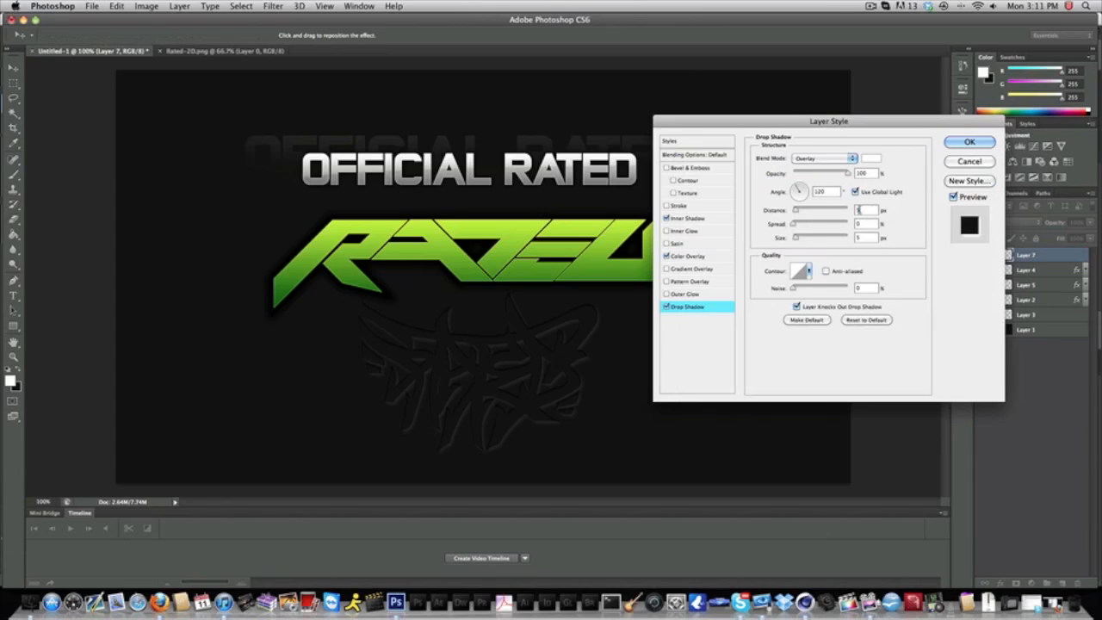
Set the Drop Shadow to 1 px distance, 2 px size and 90° without global light, apply it, and nudge the logo.
drag(795, 210, 793, 238)
click(855, 191)
text(90)
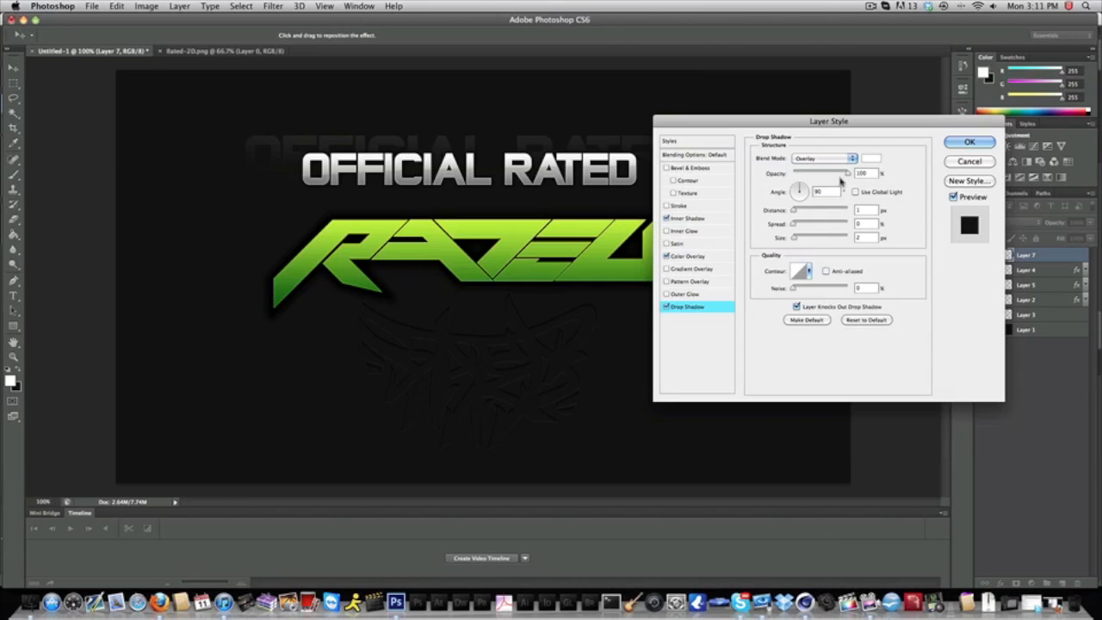
click(969, 142)
drag(497, 357, 500, 356)
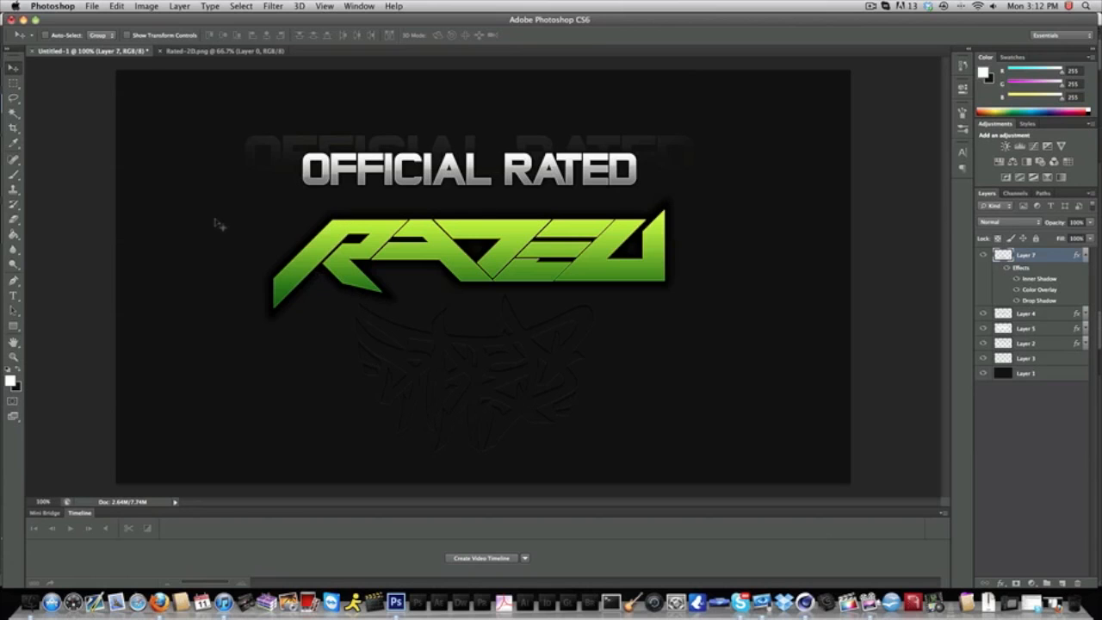
Close the Rated-2D.png document and collapse the effects list of the graffiti logo's layer.
click(188, 52)
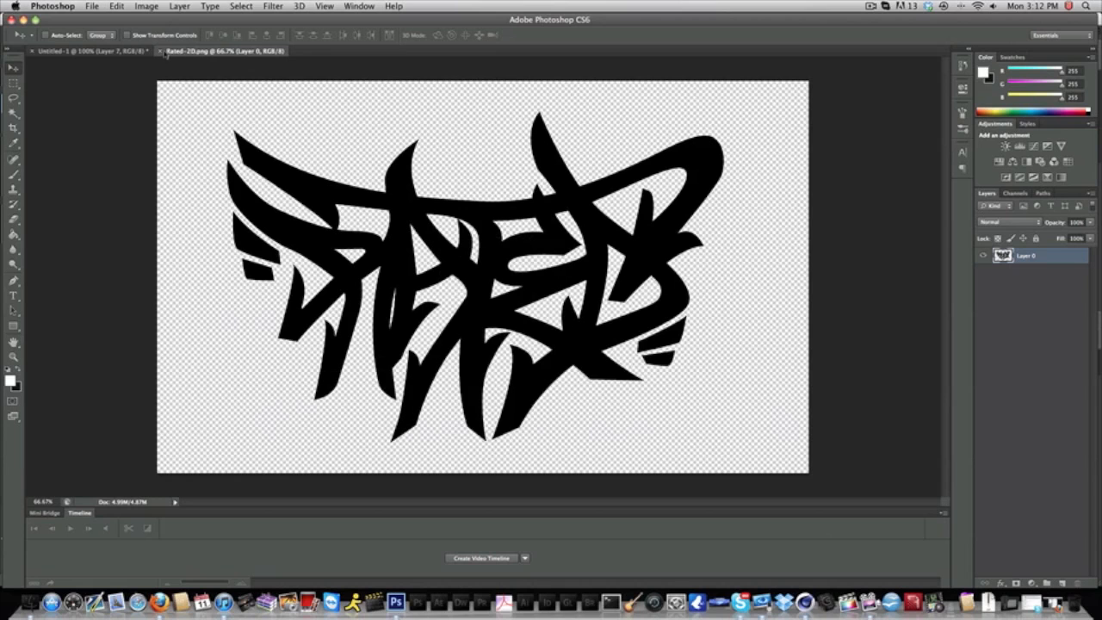
click(160, 51)
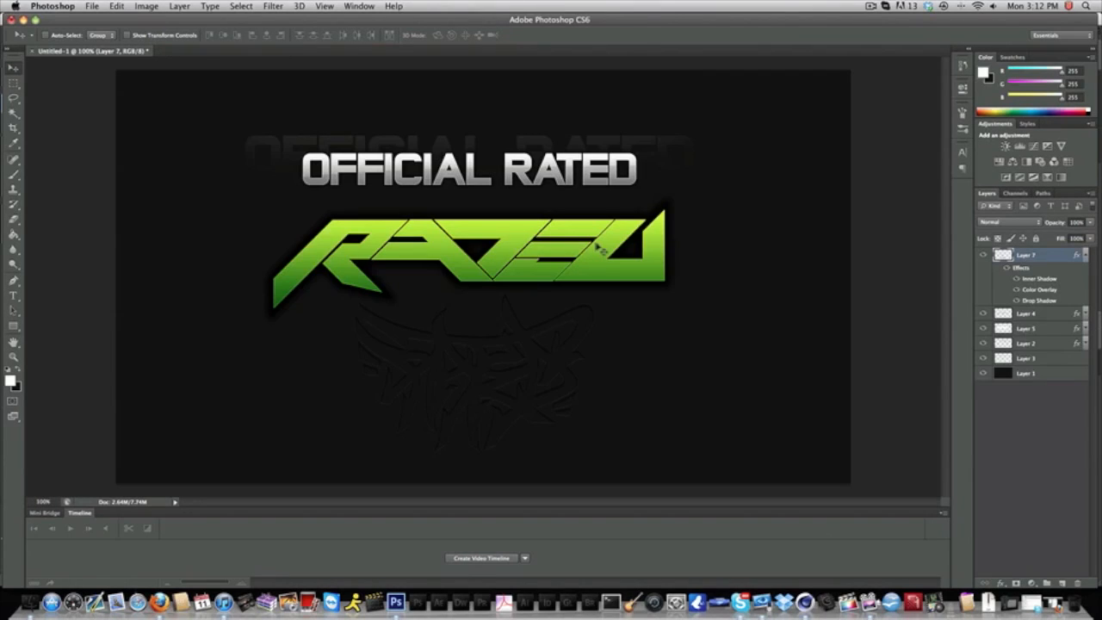
click(1084, 255)
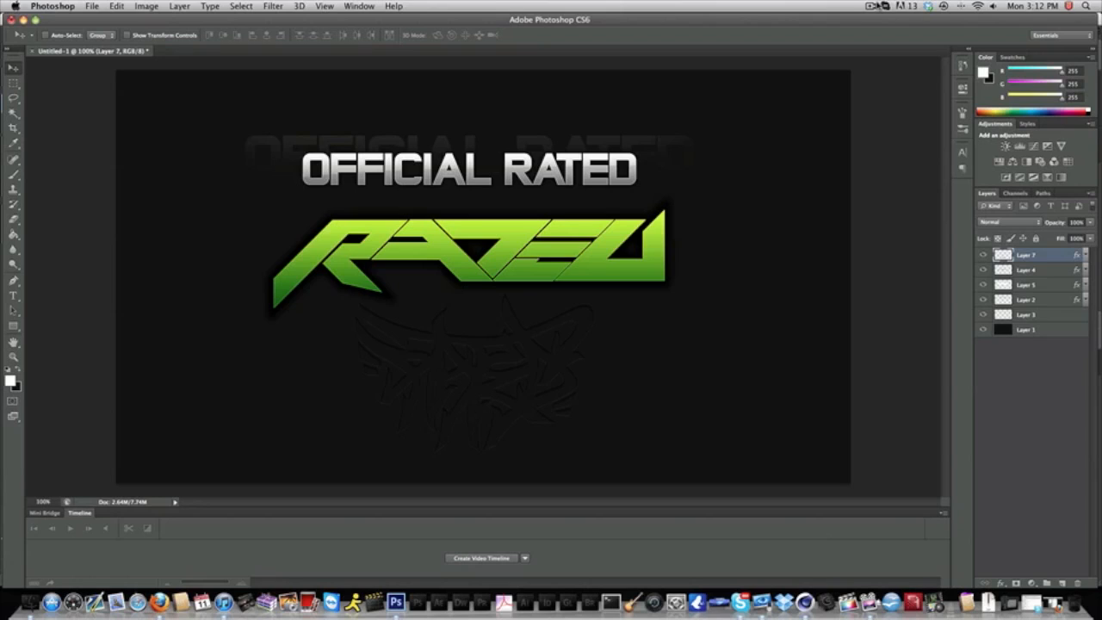
click(874, 6)
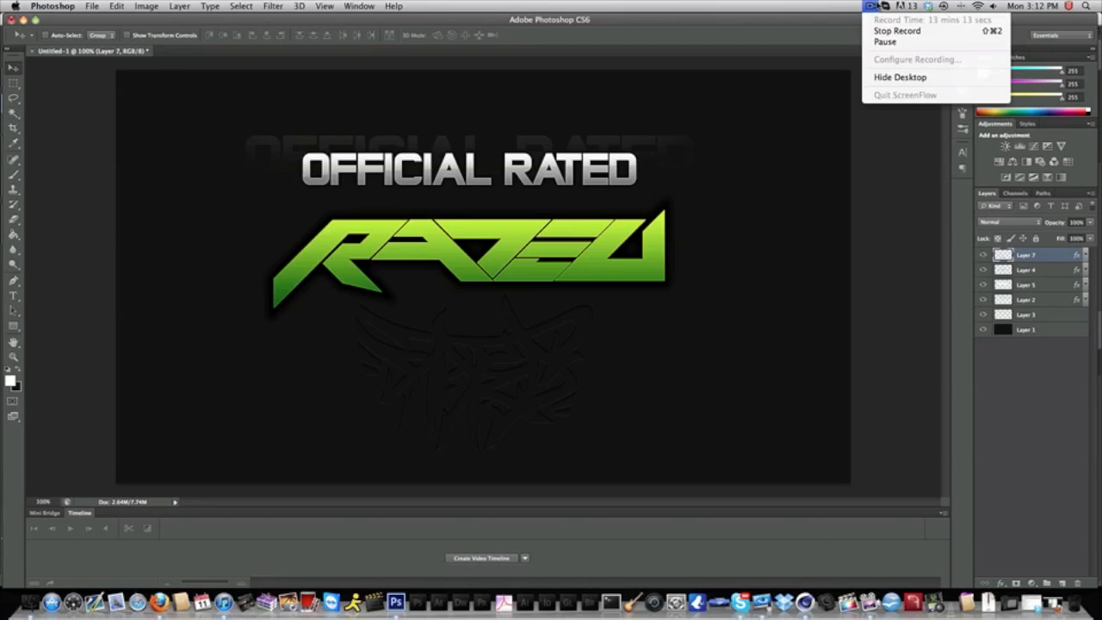